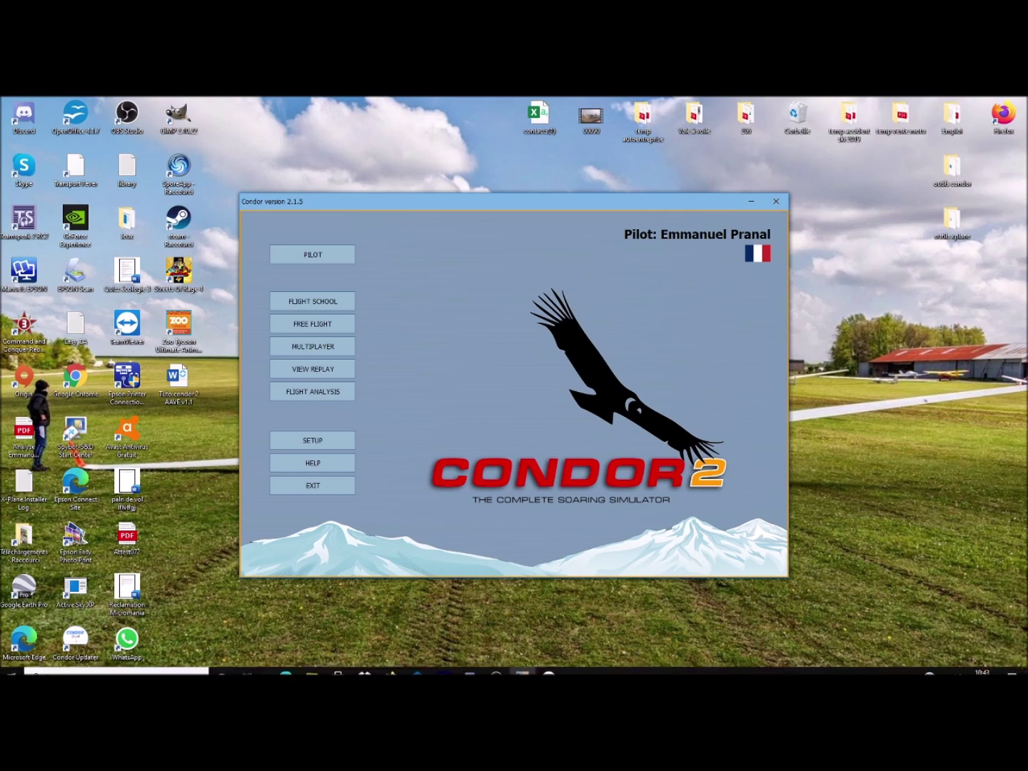
Switch to Firefox, open the Discord website from the Google results, and bring up the Windows installer download without saving it.
{"action": "left_click", "coordinate": [396, 672]}
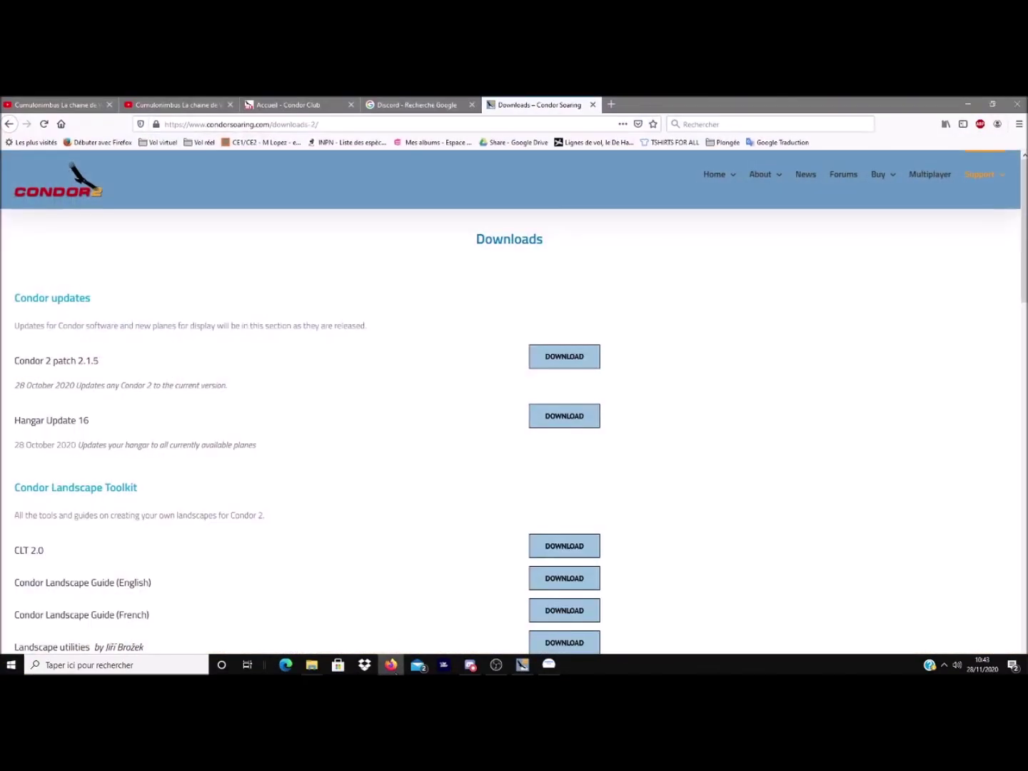
{"action": "left_click", "coordinate": [387, 105]}
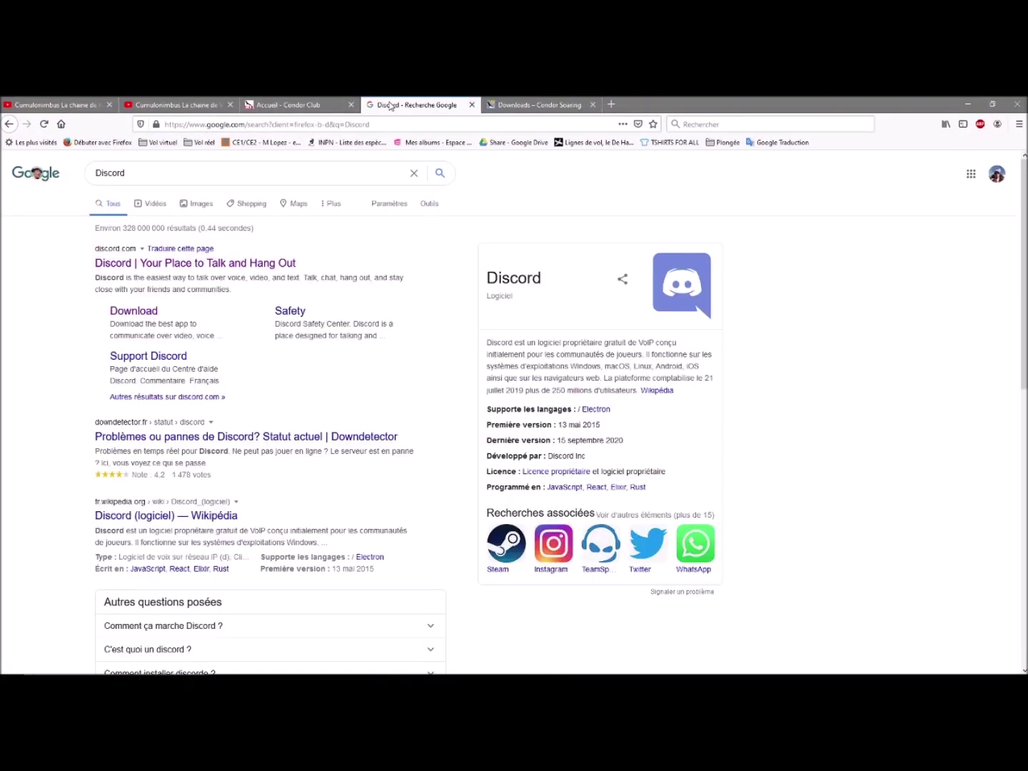
{"action": "left_click", "coordinate": [193, 264]}
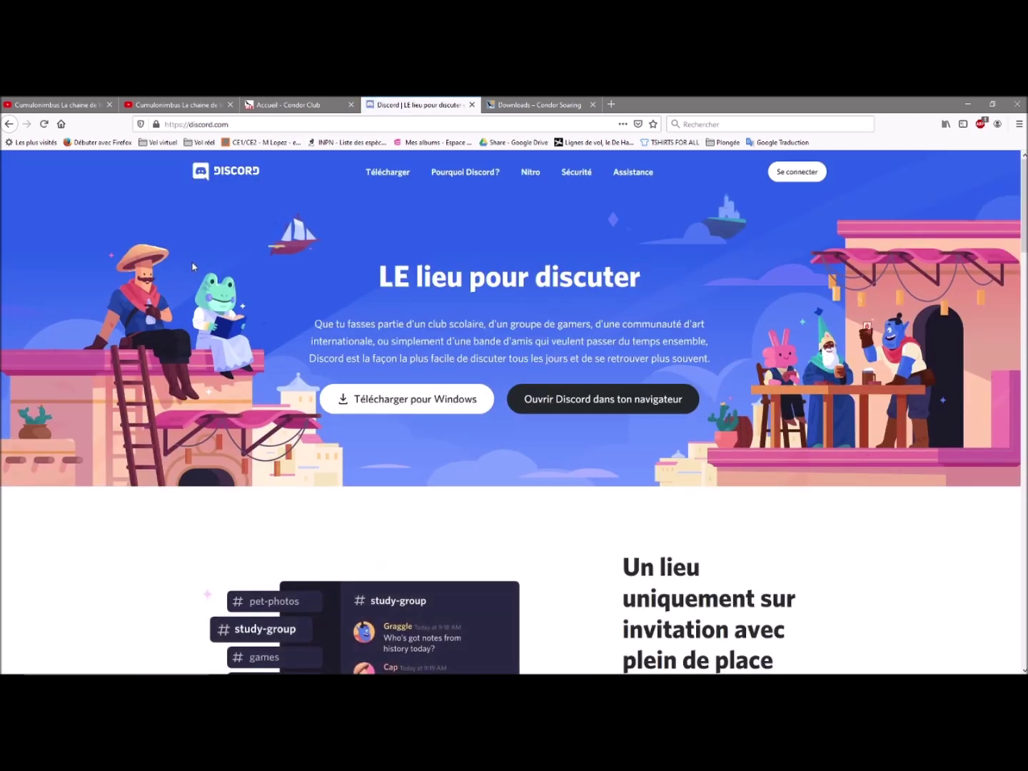
{"action": "left_click", "coordinate": [397, 404]}
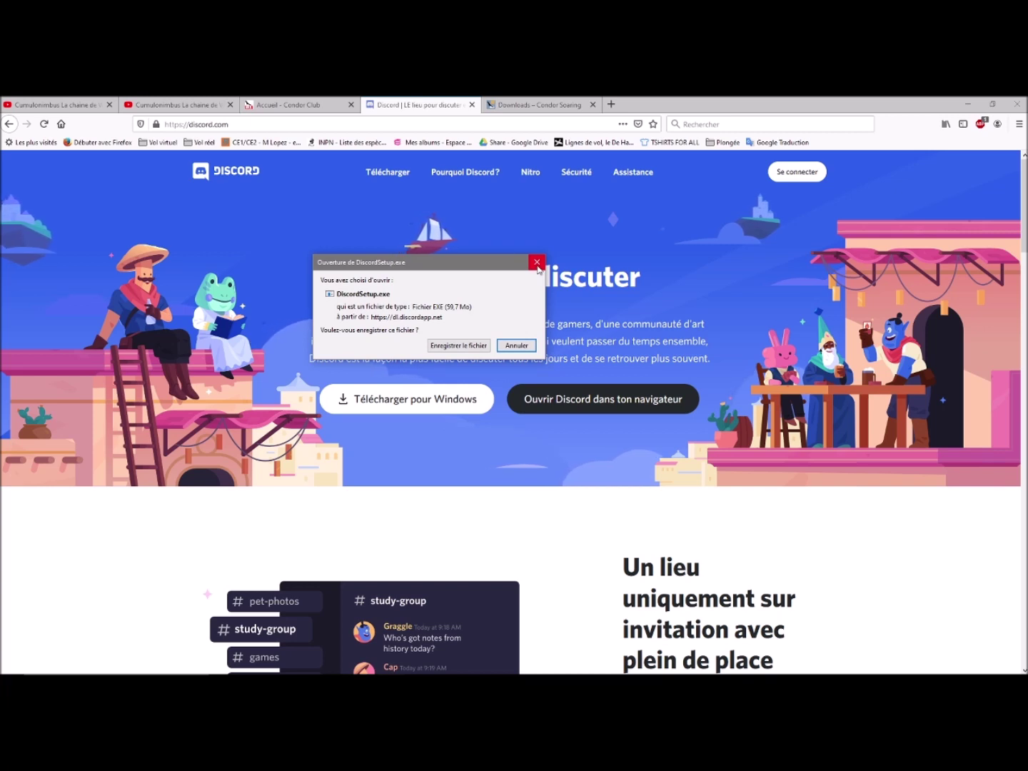
{"action": "left_click", "coordinate": [537, 264]}
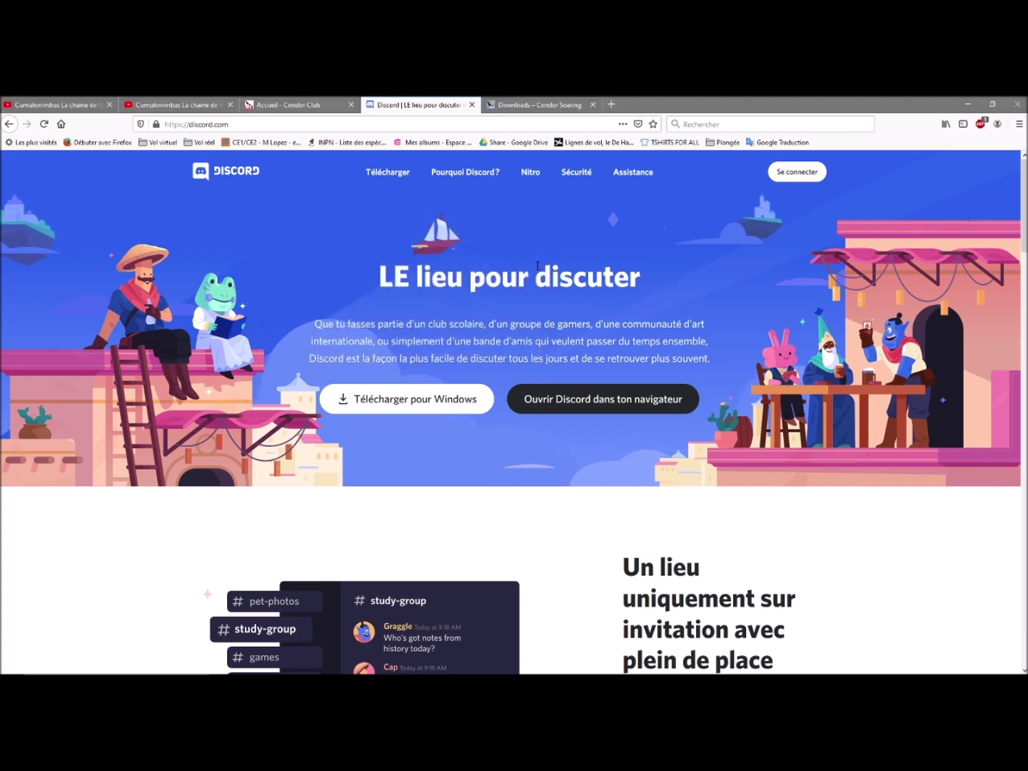
Examine the Condor Soaring downloads page, covering Condor 2 patch 2.1.5, Hangar Update 16, the Landscape Toolkit and the plane paintkits.
{"action": "left_click", "coordinate": [529, 106]}
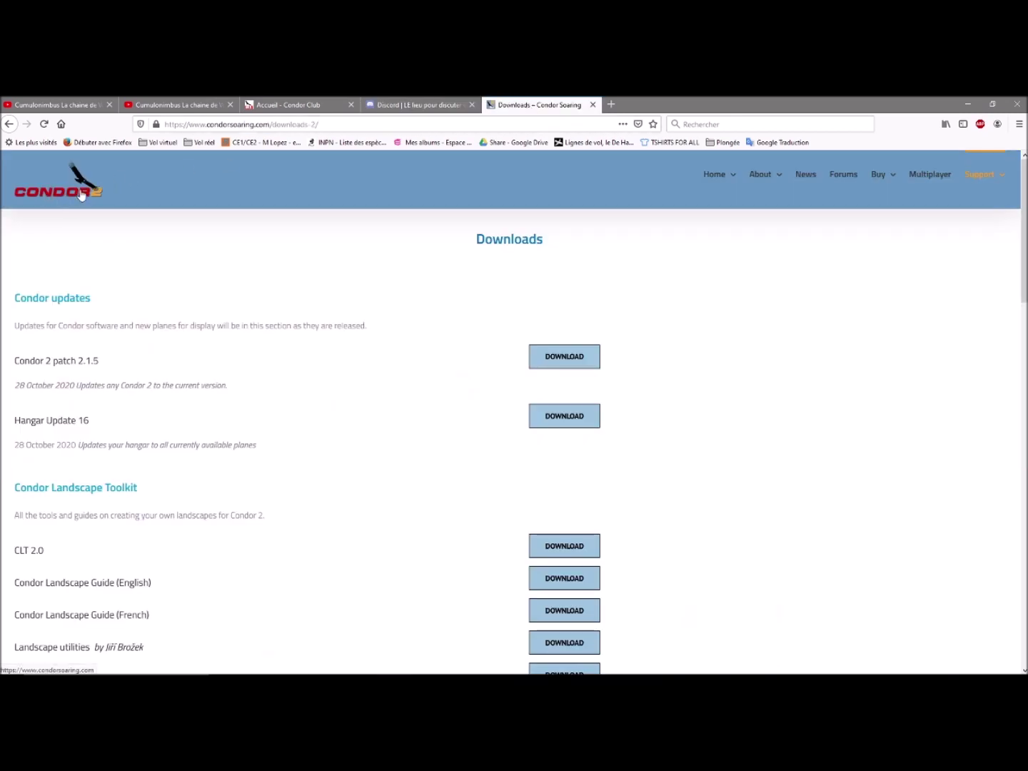
{"action": "mouse_move", "coordinate": [981, 180]}
{"action": "left_click", "coordinate": [564, 357]}
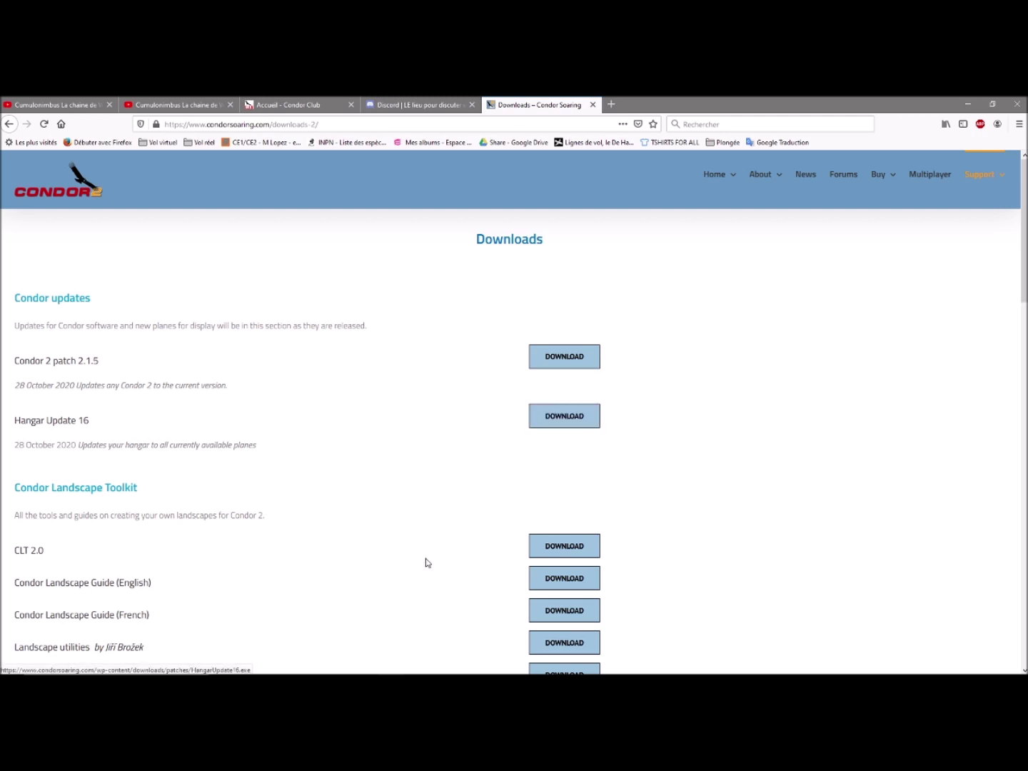
{"action": "scroll", "coordinate": [426, 563], "scroll_direction": "down", "scroll_amount": 2}
{"action": "scroll", "coordinate": [426, 563], "scroll_direction": "down", "scroll_amount": 3}
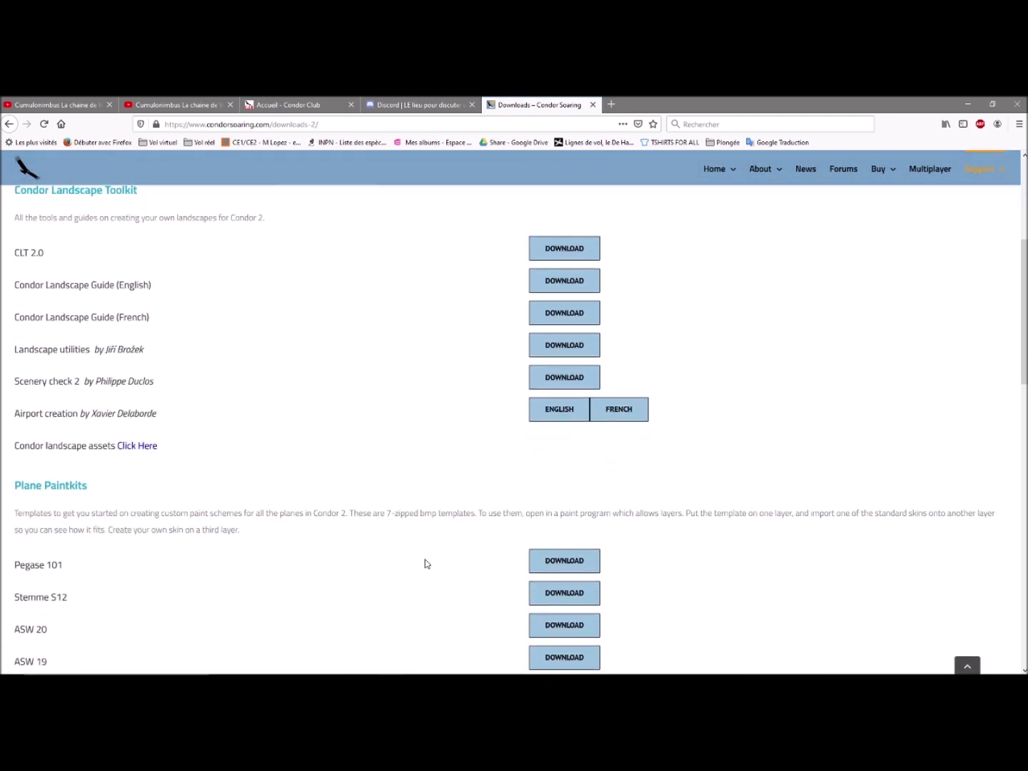
{"action": "scroll", "coordinate": [426, 563], "scroll_direction": "up", "scroll_amount": 2}
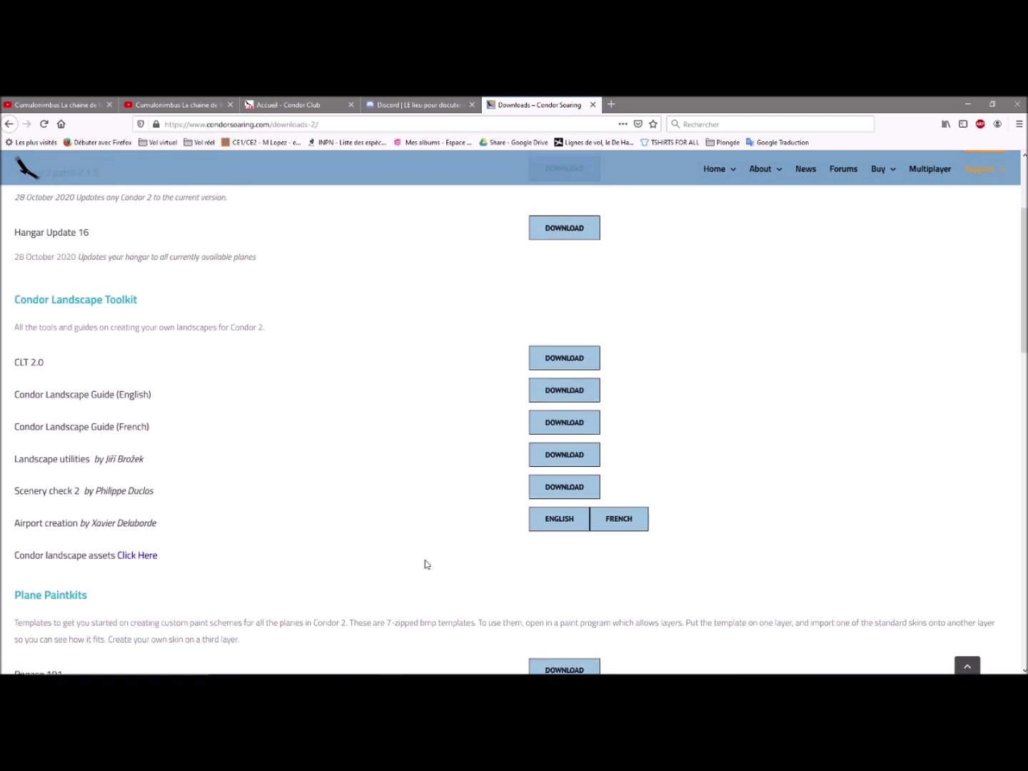
{"action": "scroll", "coordinate": [426, 564], "scroll_direction": "down", "scroll_amount": 6}
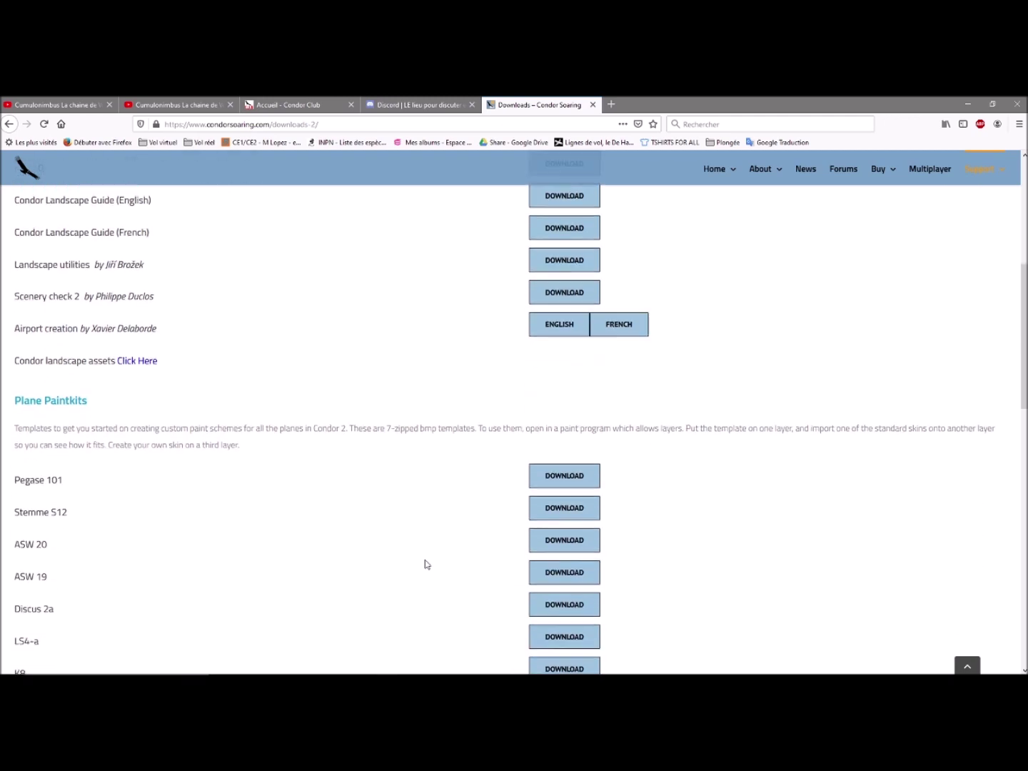
{"action": "scroll", "coordinate": [426, 564], "scroll_direction": "up", "scroll_amount": 9}
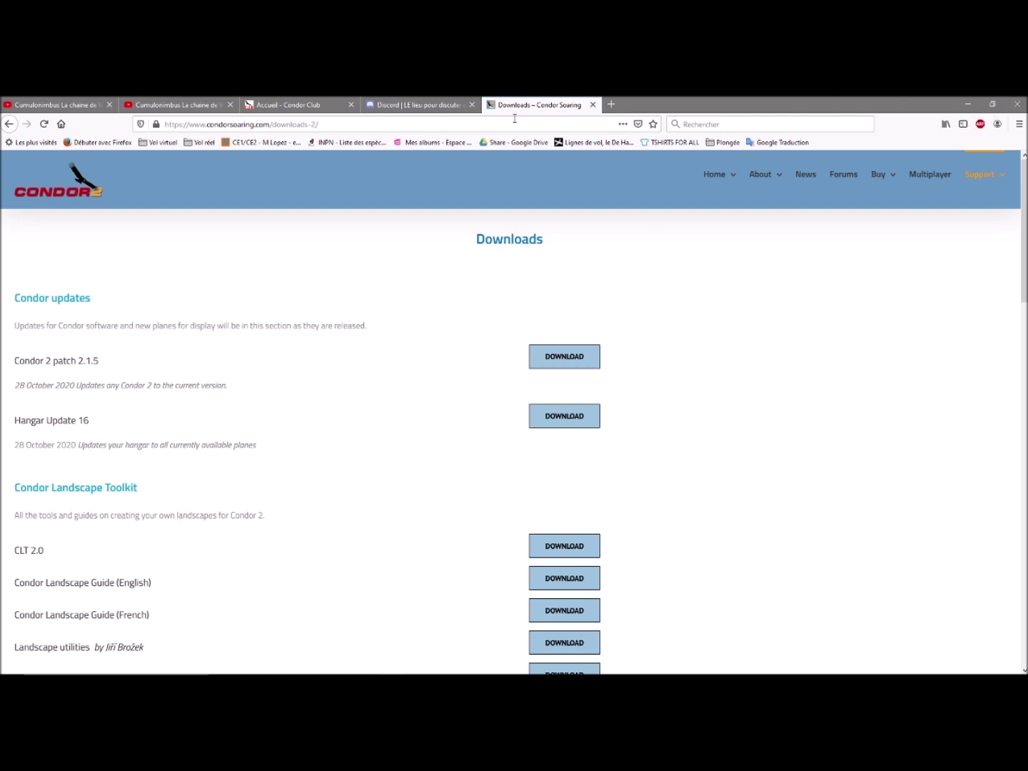
Switch to Condor Updater, maximize its window, and request the Condor Club personal account key.
{"action": "mouse_move", "coordinate": [550, 670]}
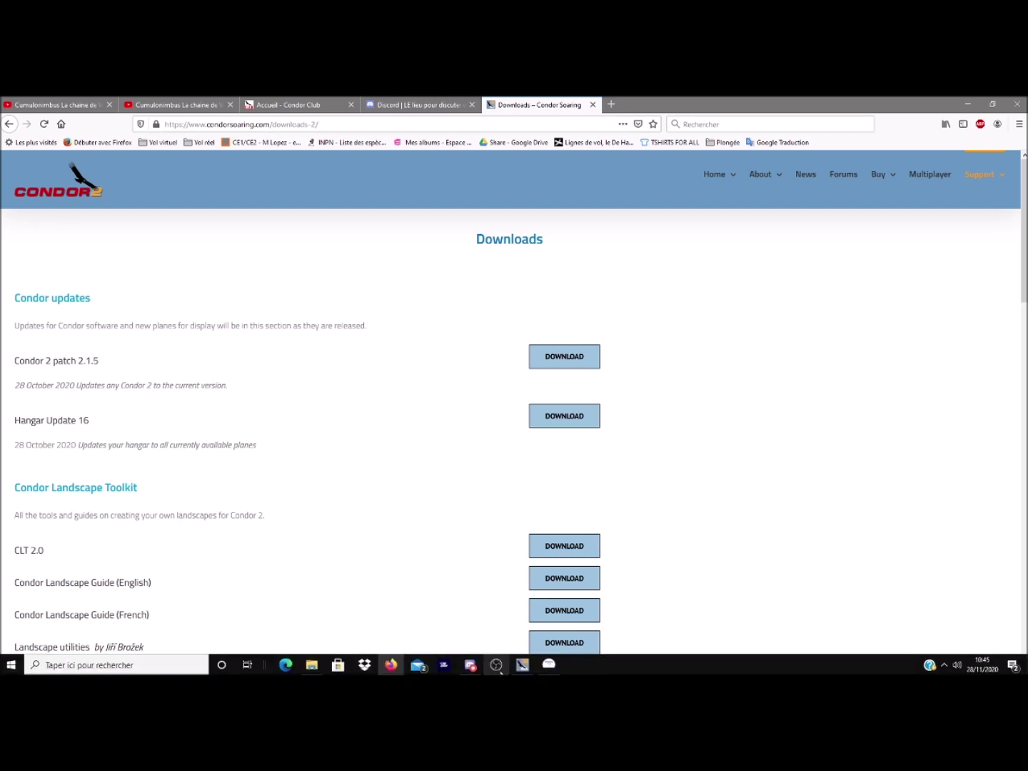
{"action": "left_click", "coordinate": [550, 667]}
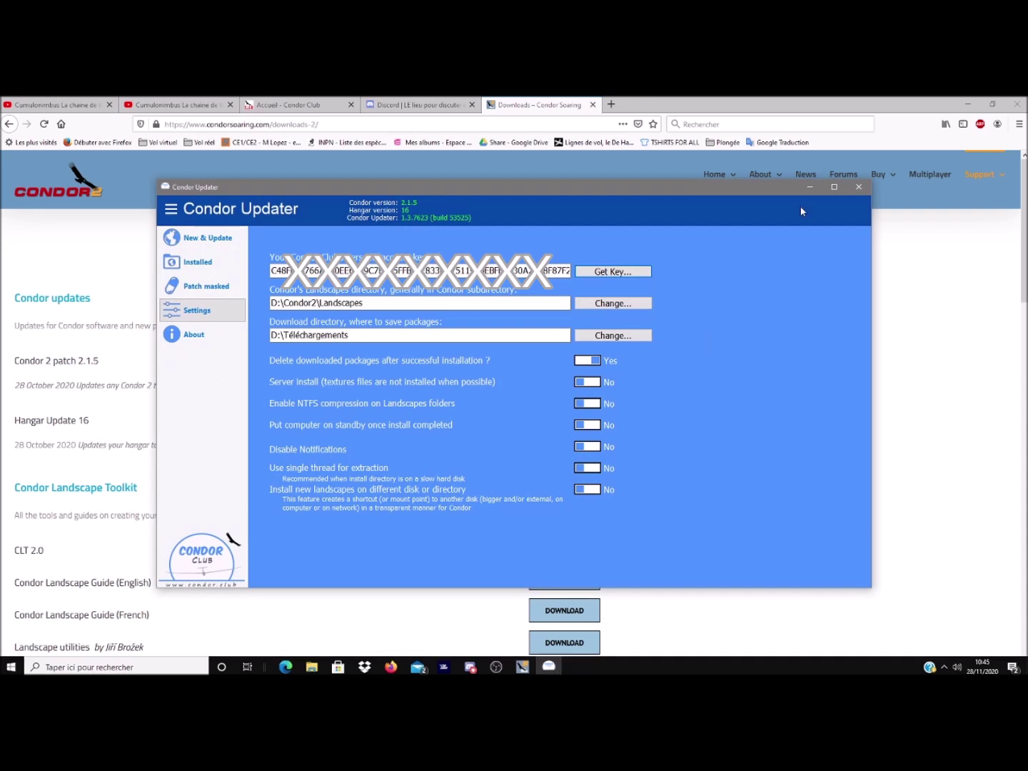
{"action": "left_click", "coordinate": [834, 188]}
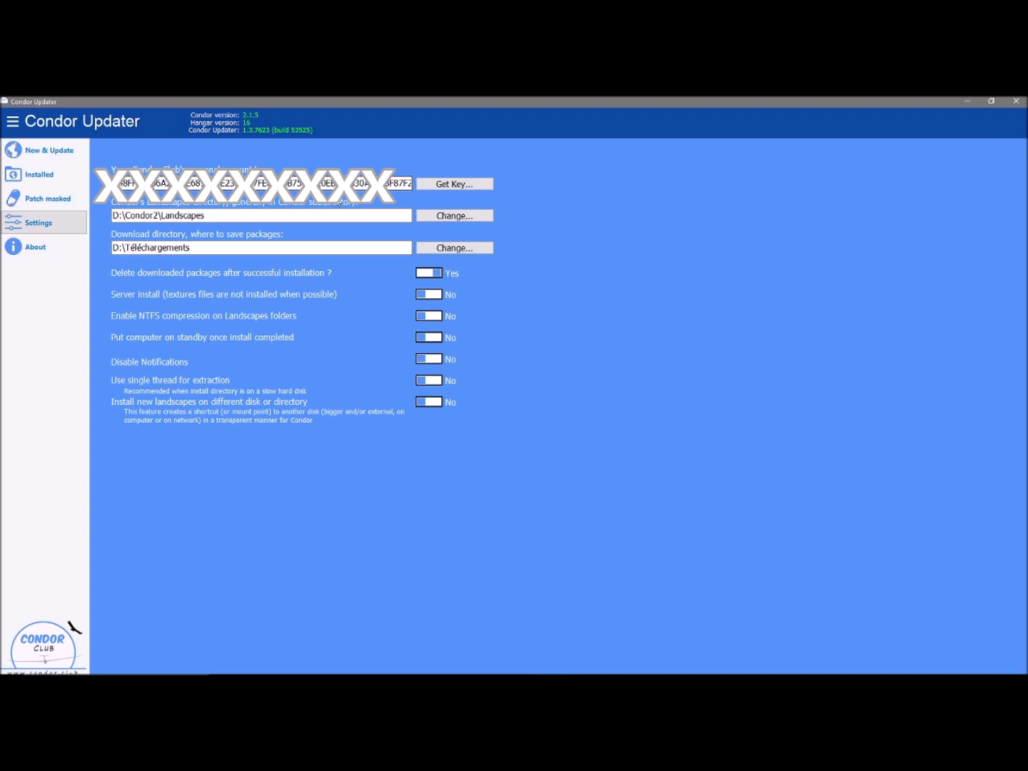
{"action": "left_click", "coordinate": [404, 178]}
{"action": "left_click", "coordinate": [472, 187]}
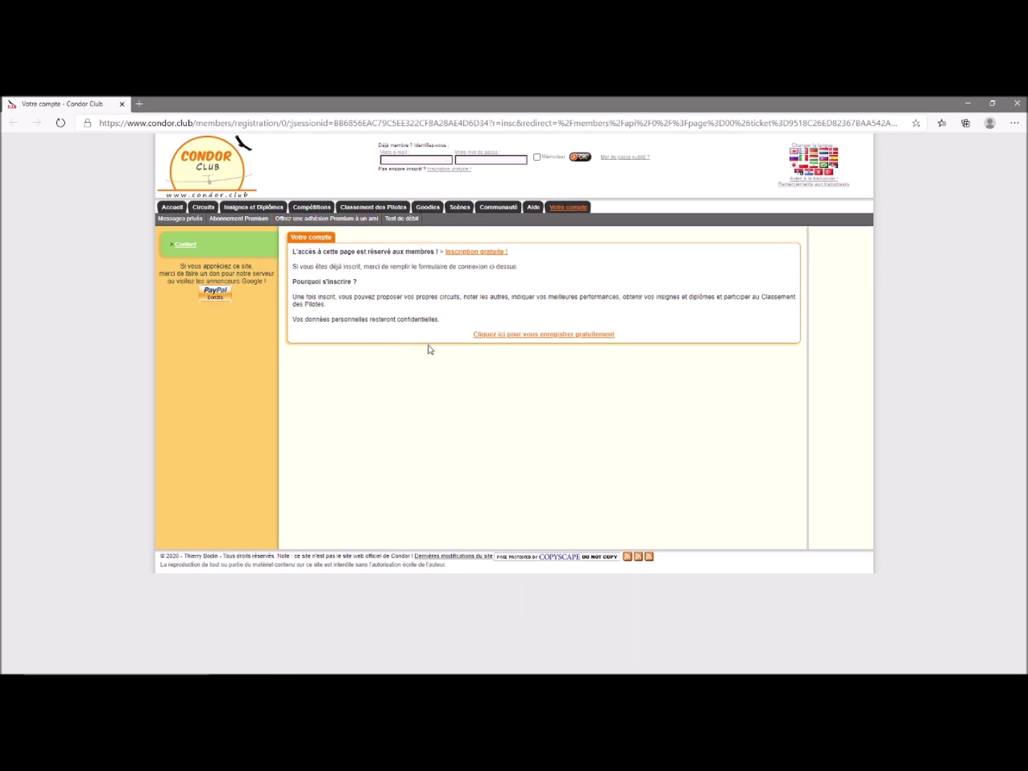
View the free registration form and the member account page on the Condor Club site, and return to Condor Updater.
{"action": "left_click", "coordinate": [407, 160]}
{"action": "left_click", "coordinate": [554, 335]}
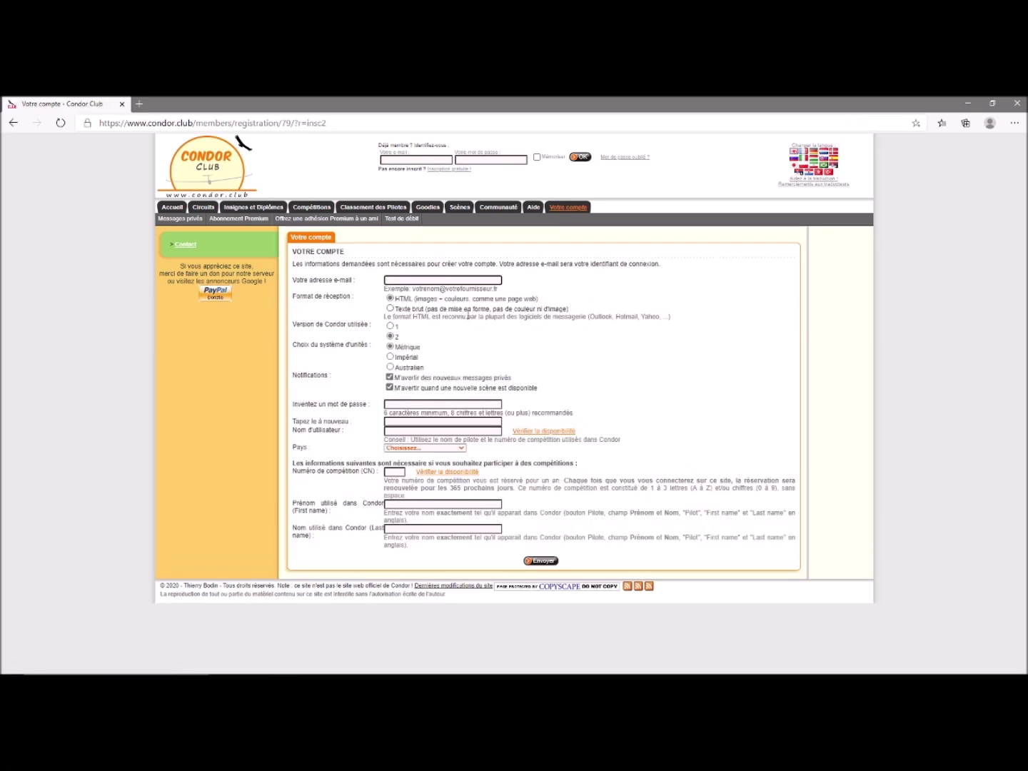
{"action": "left_click", "coordinate": [569, 207]}
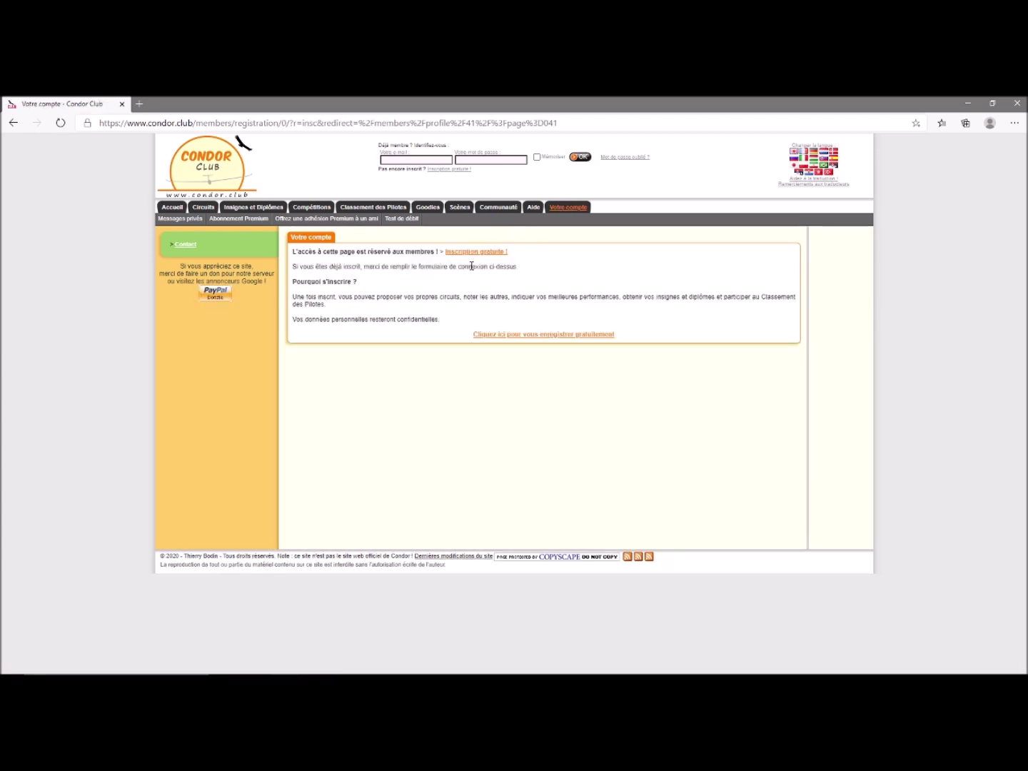
{"action": "left_click", "coordinate": [260, 223]}
{"action": "left_click", "coordinate": [968, 105]}
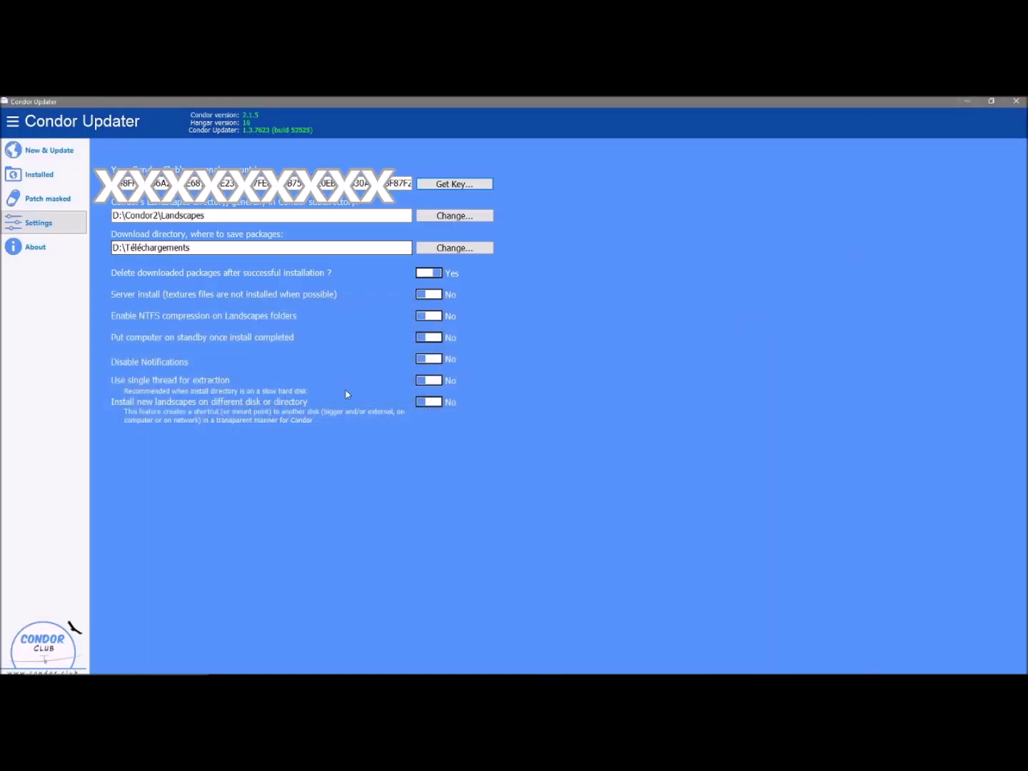
Select the France Centre 1.0 landscape among the recent landscapes and start installing it.
{"action": "left_click", "coordinate": [42, 152]}
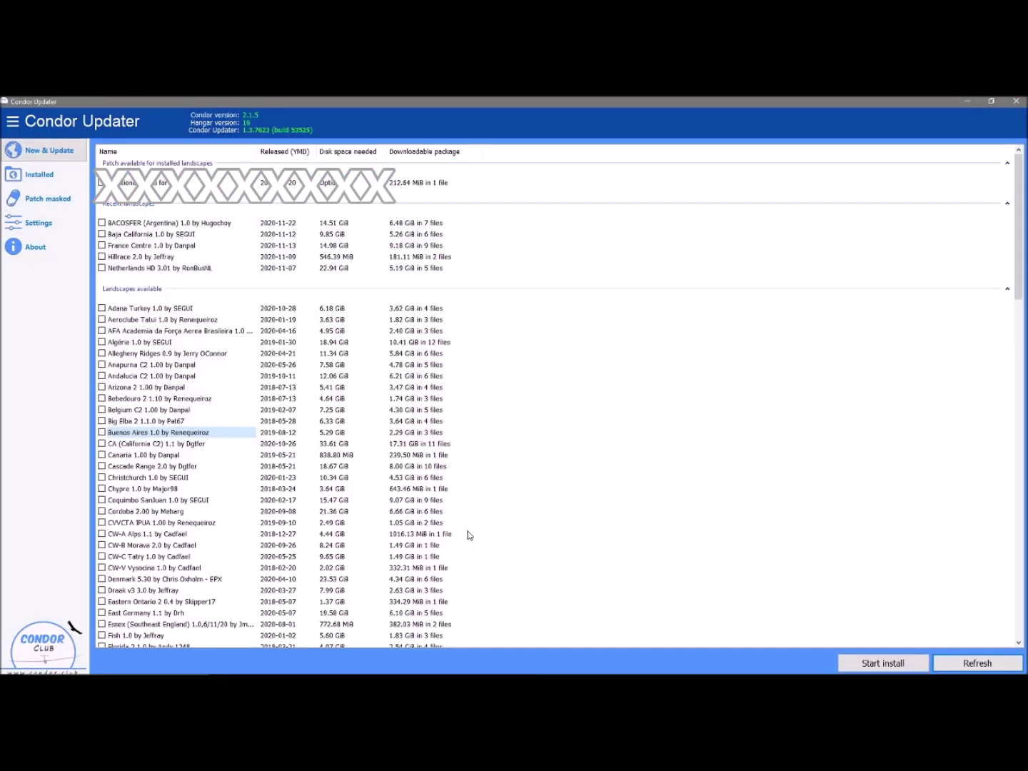
{"action": "scroll", "coordinate": [524, 540], "scroll_direction": "down", "scroll_amount": 5}
{"action": "scroll", "coordinate": [525, 540], "scroll_direction": "up", "scroll_amount": 5}
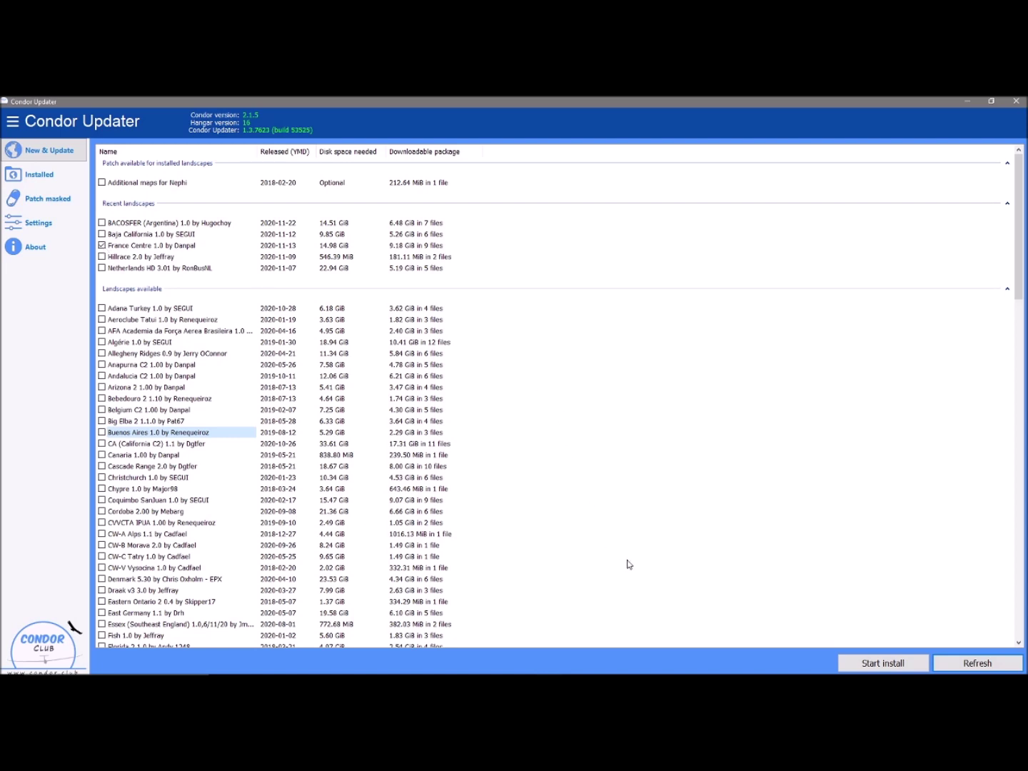
{"action": "left_click", "coordinate": [859, 665]}
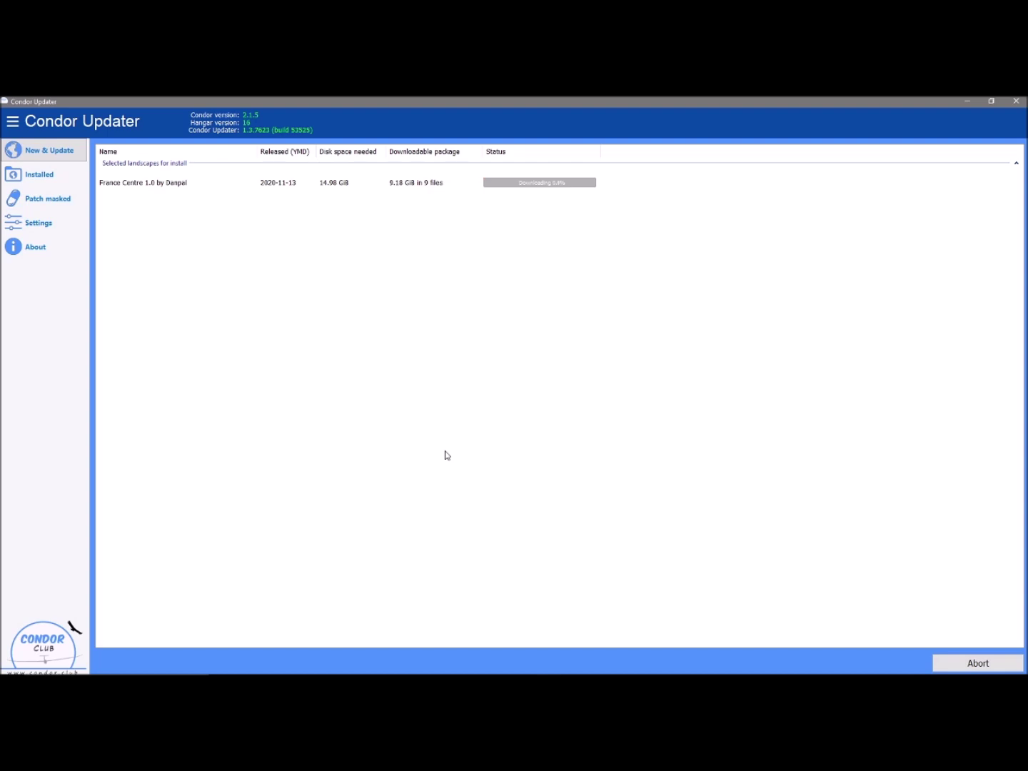
Switch to Firefox, find the FFVP website by searching for "ffvp" in a new tab, and open its Espace Licencié(e)s page.
{"action": "left_click", "coordinate": [966, 105]}
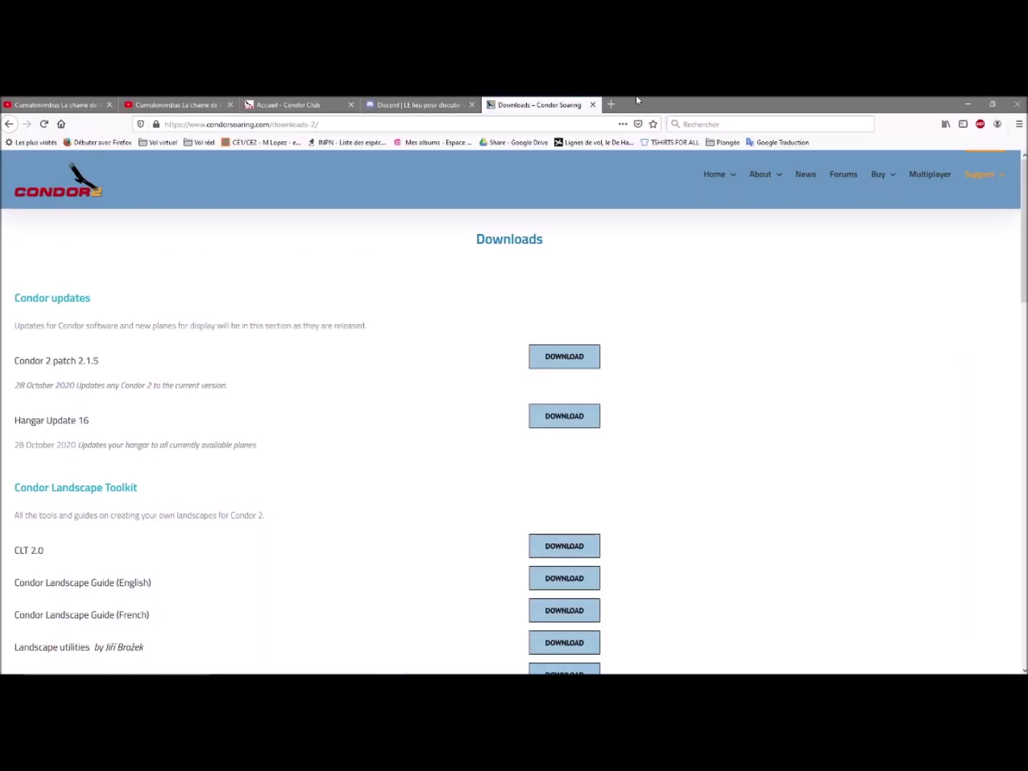
{"action": "left_click", "coordinate": [611, 104]}
{"action": "left_click", "coordinate": [705, 125]}
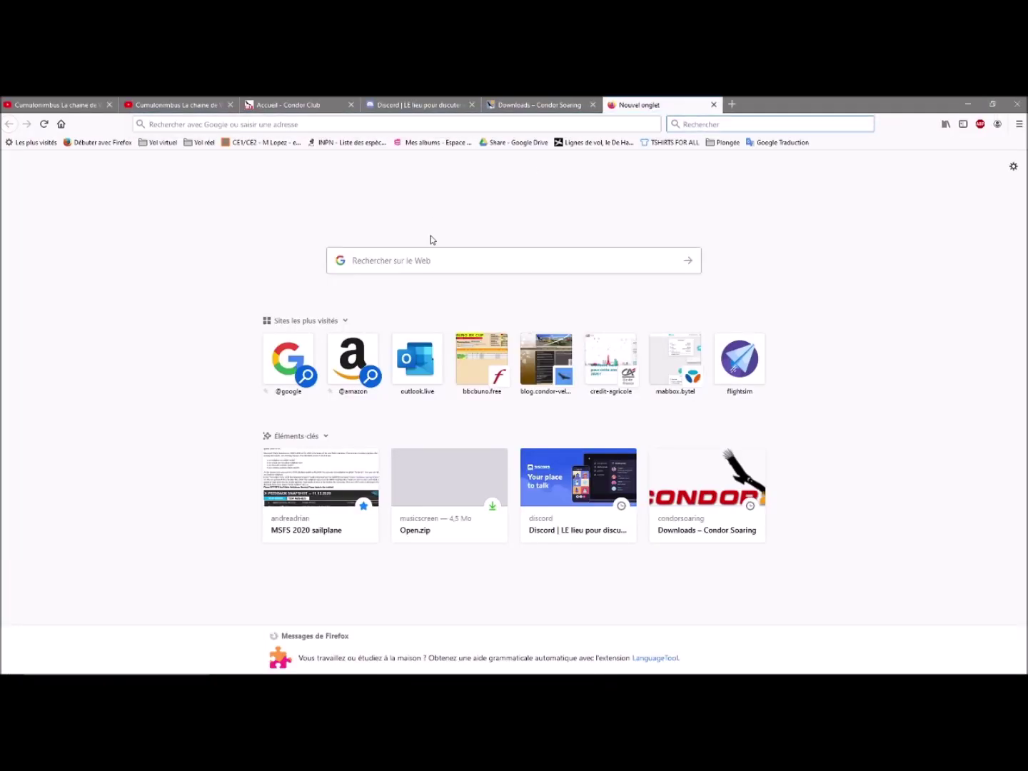
{"action": "left_click", "coordinate": [437, 255]}
{"action": "type", "text": "ffvp"}
{"action": "key", "text": "Return"}
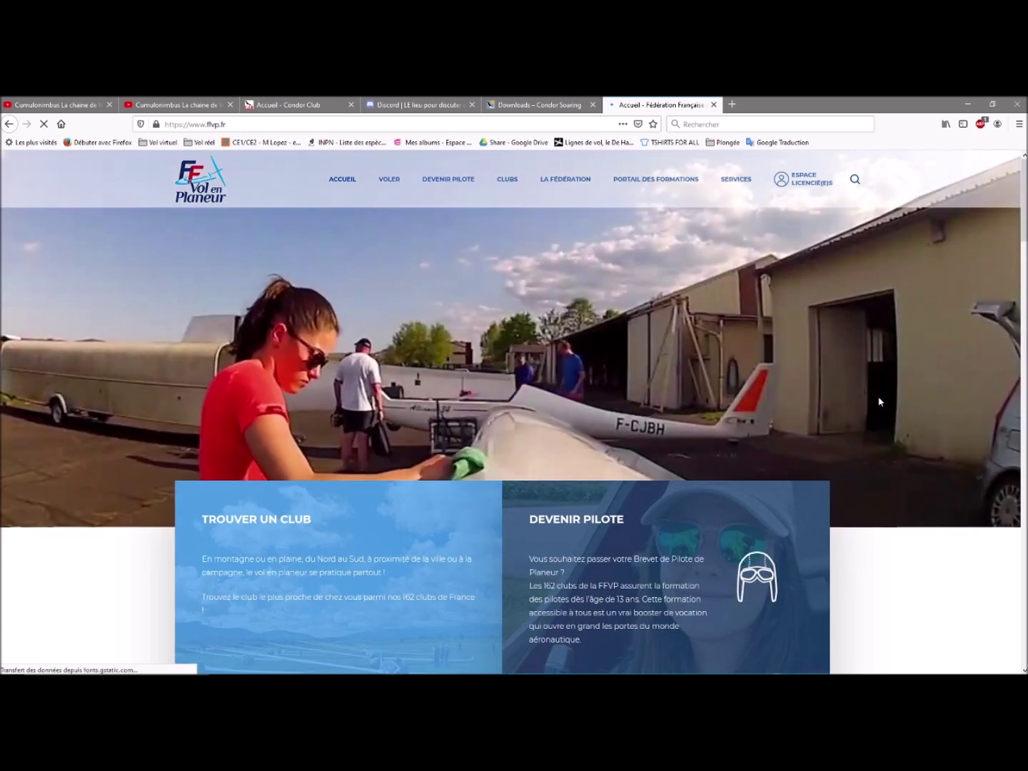
{"action": "mouse_move", "coordinate": [814, 200]}
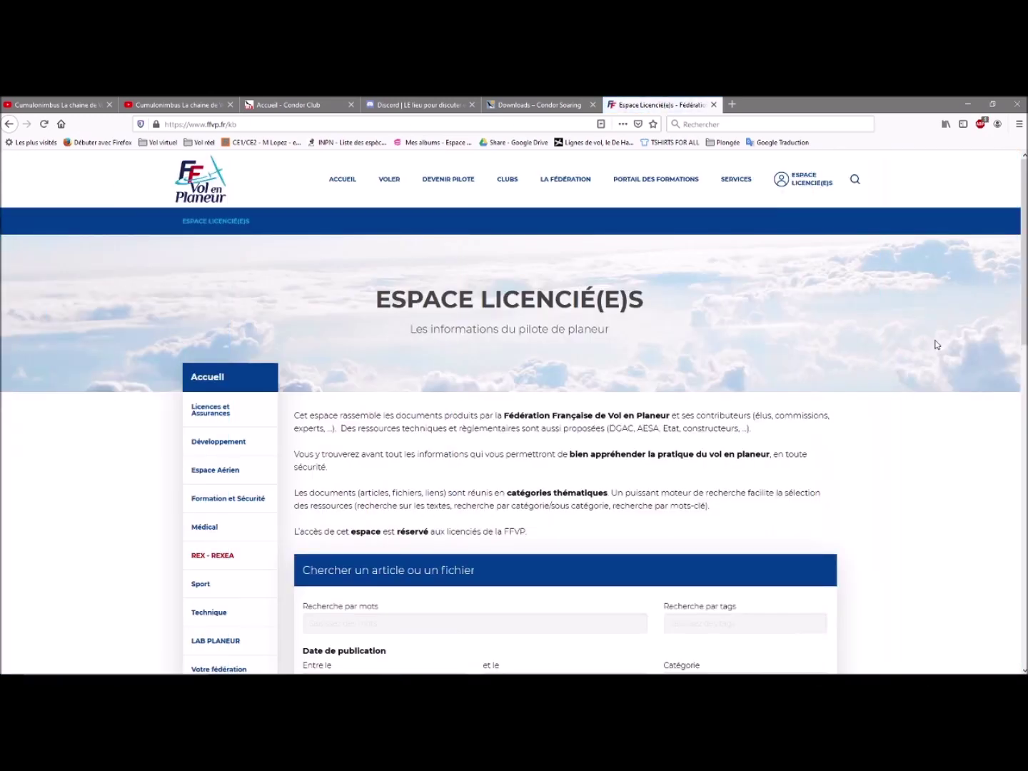
Search the FFVP site for "condor" and look through the results for Condor 2 offers, manuals, e-training and French sceneries.
{"action": "left_click", "coordinate": [855, 179]}
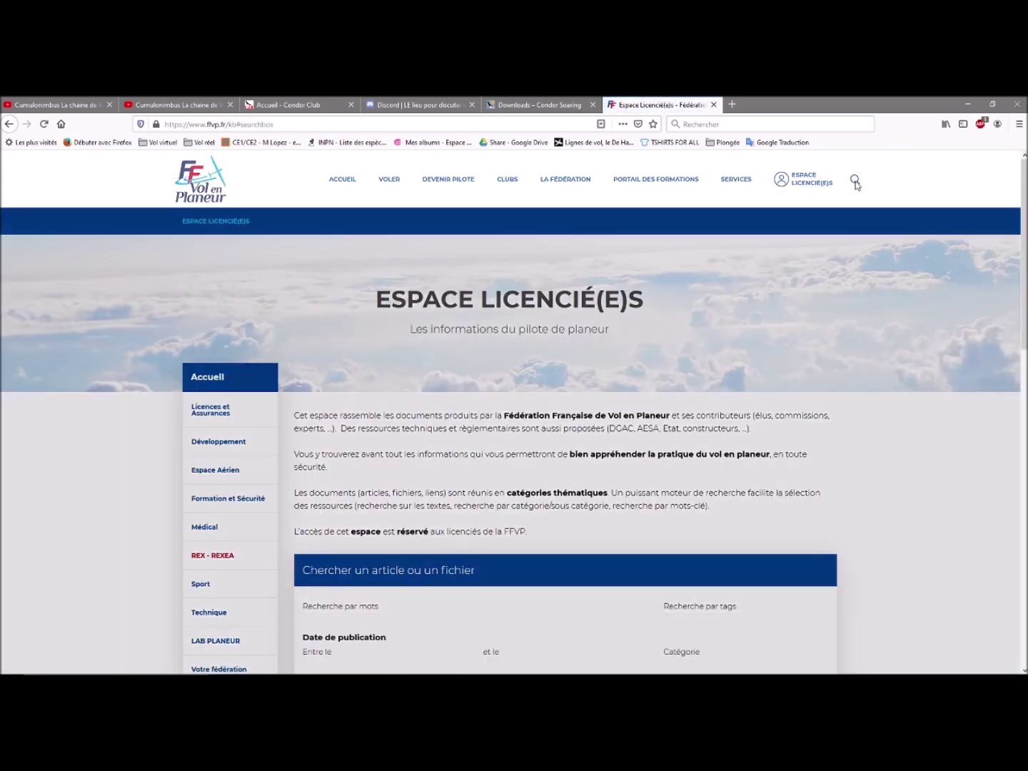
{"action": "type", "text": "condor"}
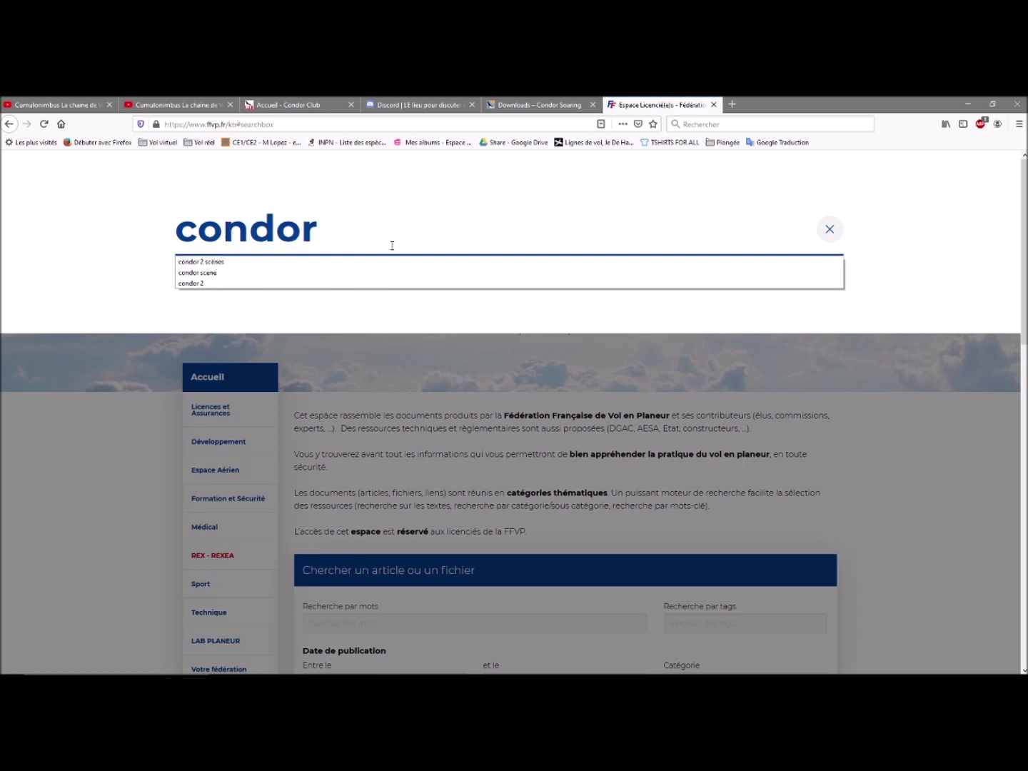
{"action": "key", "text": "Return"}
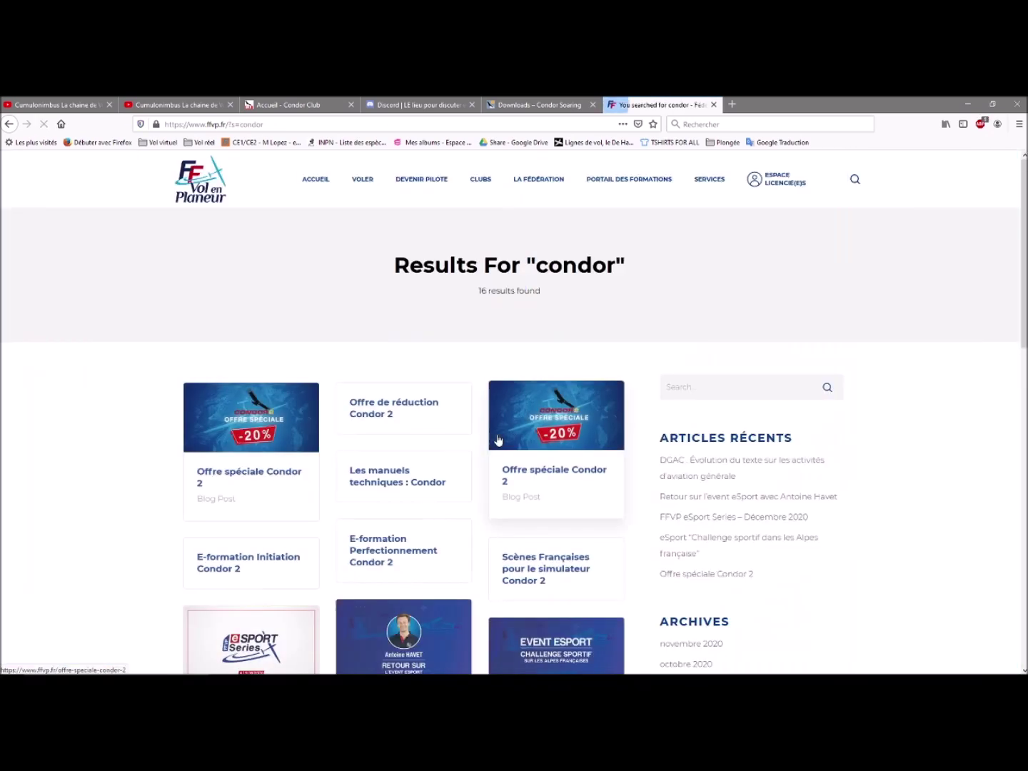
{"action": "scroll", "coordinate": [315, 317], "scroll_direction": "down", "scroll_amount": 3}
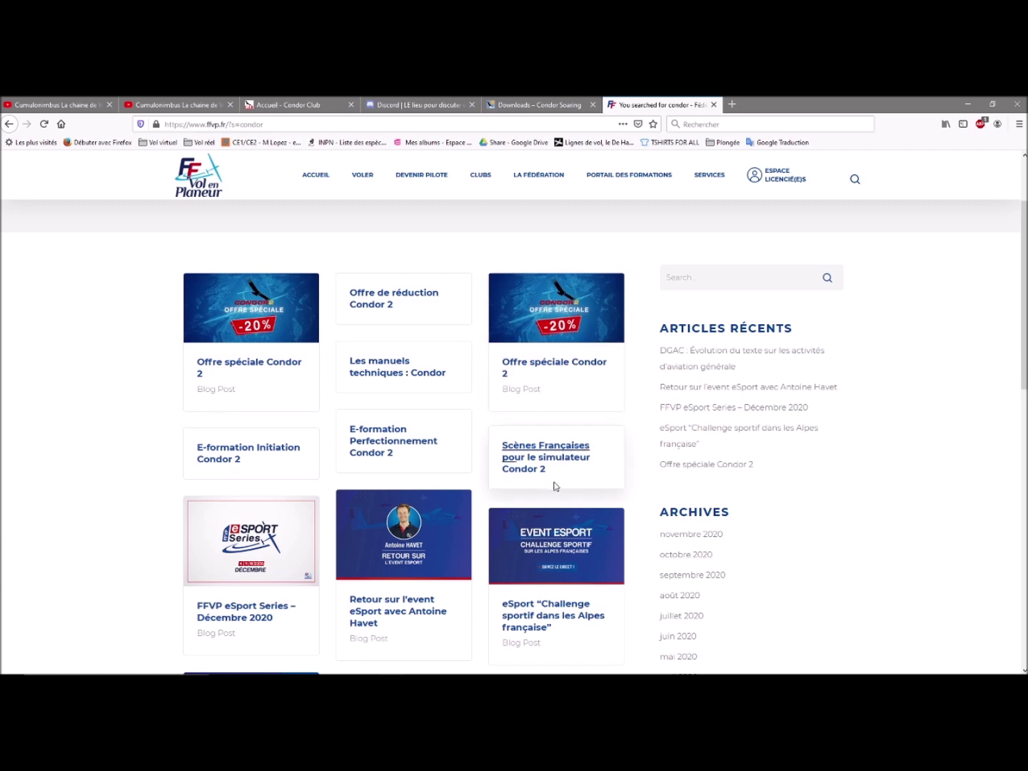
{"action": "scroll", "coordinate": [581, 472], "scroll_direction": "down", "scroll_amount": 3}
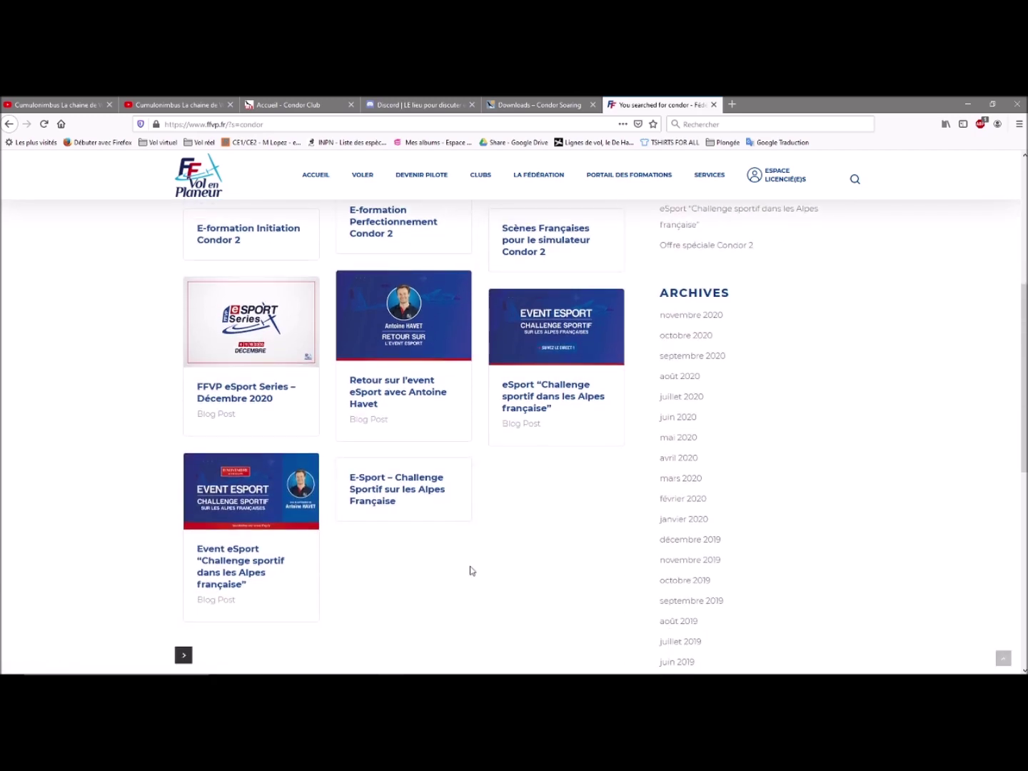
{"action": "scroll", "coordinate": [470, 570], "scroll_direction": "up", "scroll_amount": 2}
{"action": "scroll", "coordinate": [502, 579], "scroll_direction": "up", "scroll_amount": 1}
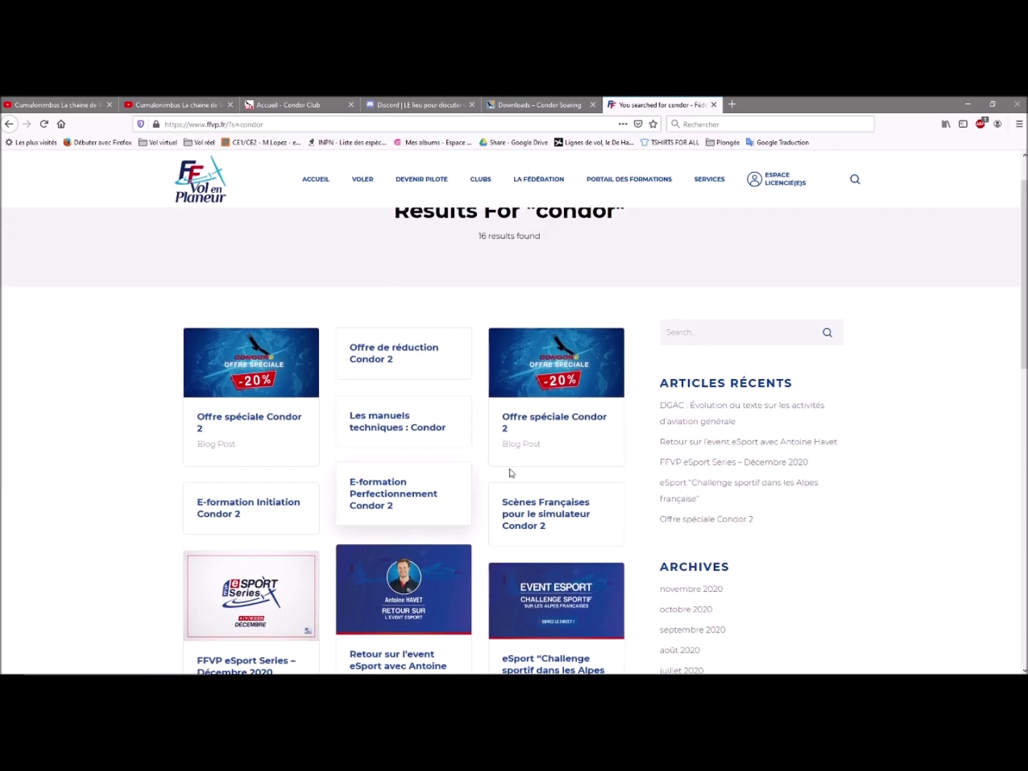
{"action": "scroll", "coordinate": [500, 475], "scroll_direction": "down", "scroll_amount": 6}
{"action": "scroll", "coordinate": [712, 505], "scroll_direction": "down", "scroll_amount": 2}
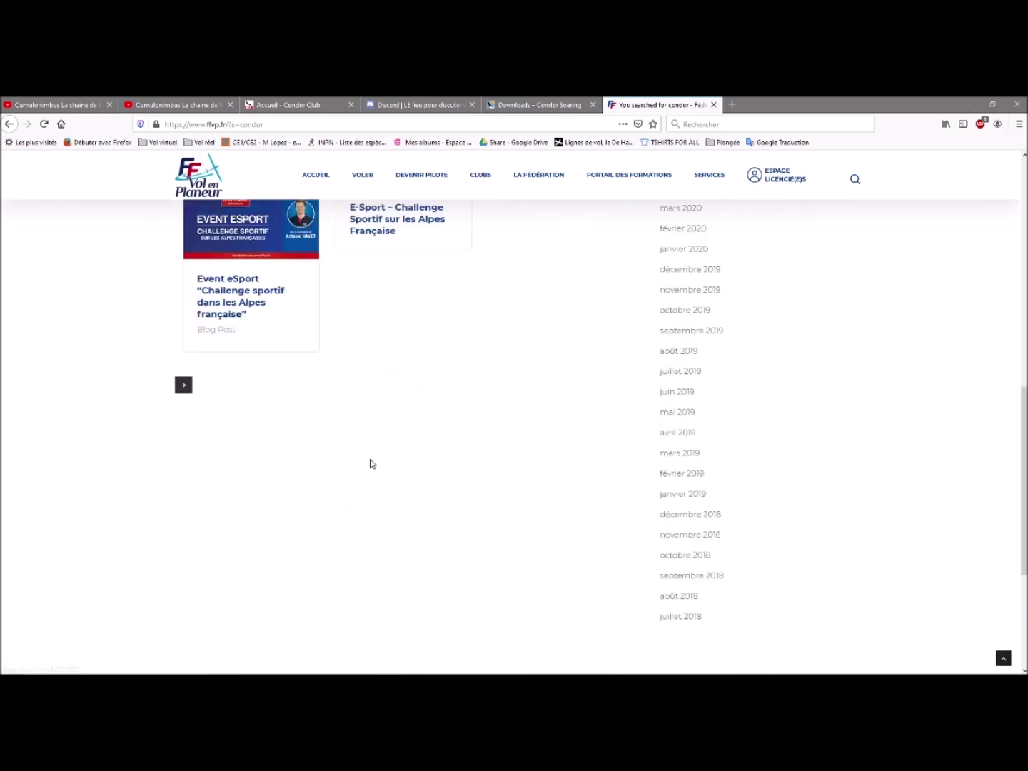
{"action": "scroll", "coordinate": [370, 461], "scroll_direction": "up", "scroll_amount": 9}
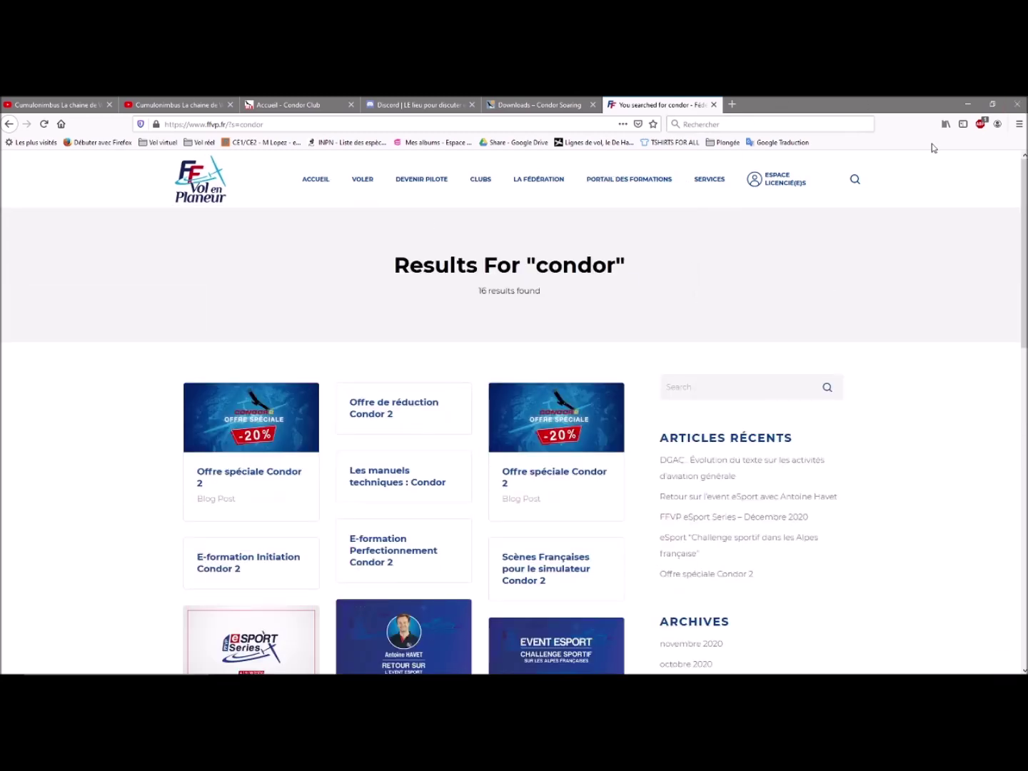
Search the FFVP site for "condor 2 scènes" and open the page on French sceneries for the Condor 2 simulator.
{"action": "left_click", "coordinate": [855, 180]}
{"action": "left_click", "coordinate": [421, 229]}
{"action": "type", "text": "condor s"}
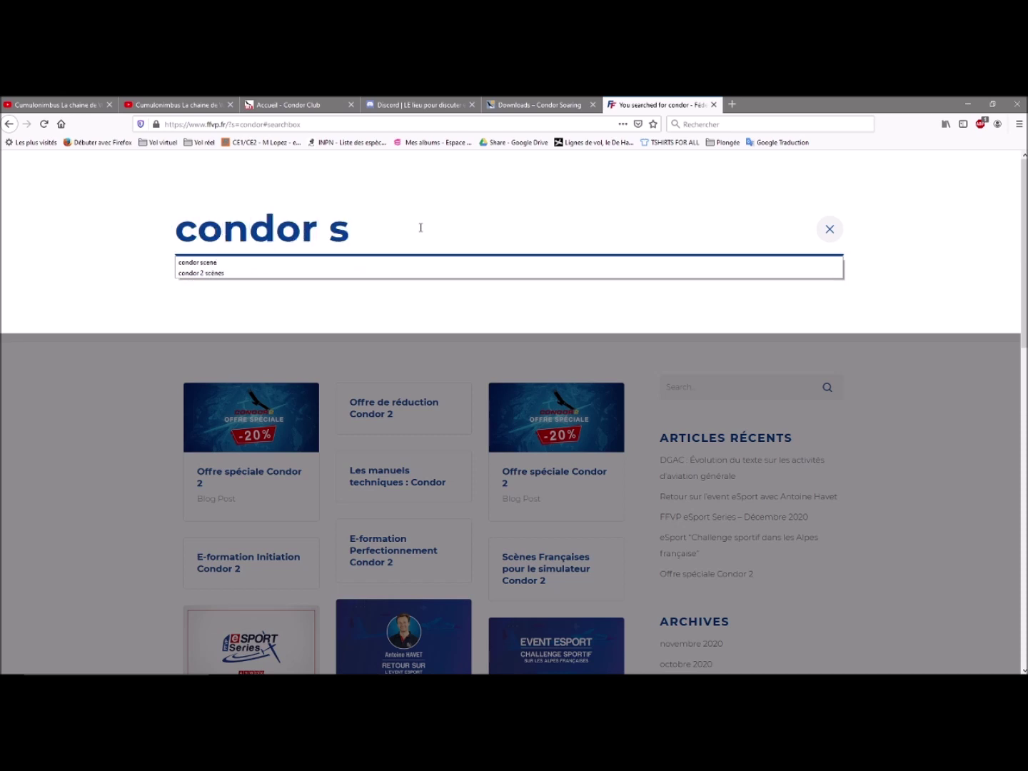
{"action": "left_click", "coordinate": [222, 275]}
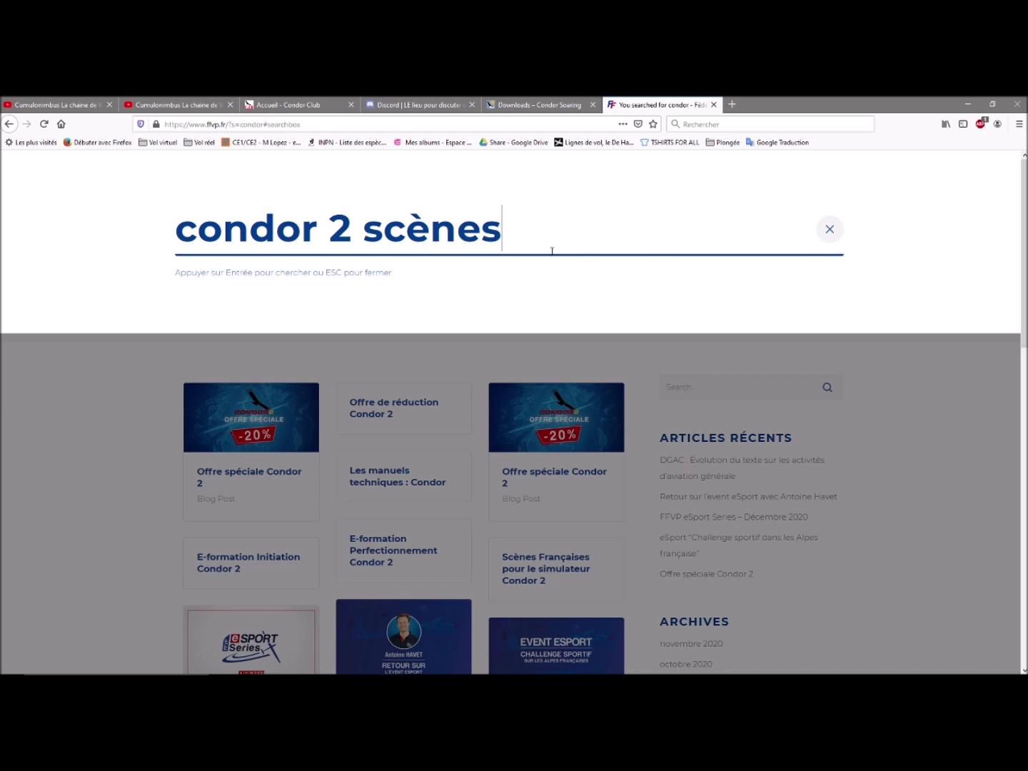
{"action": "key", "text": "Return"}
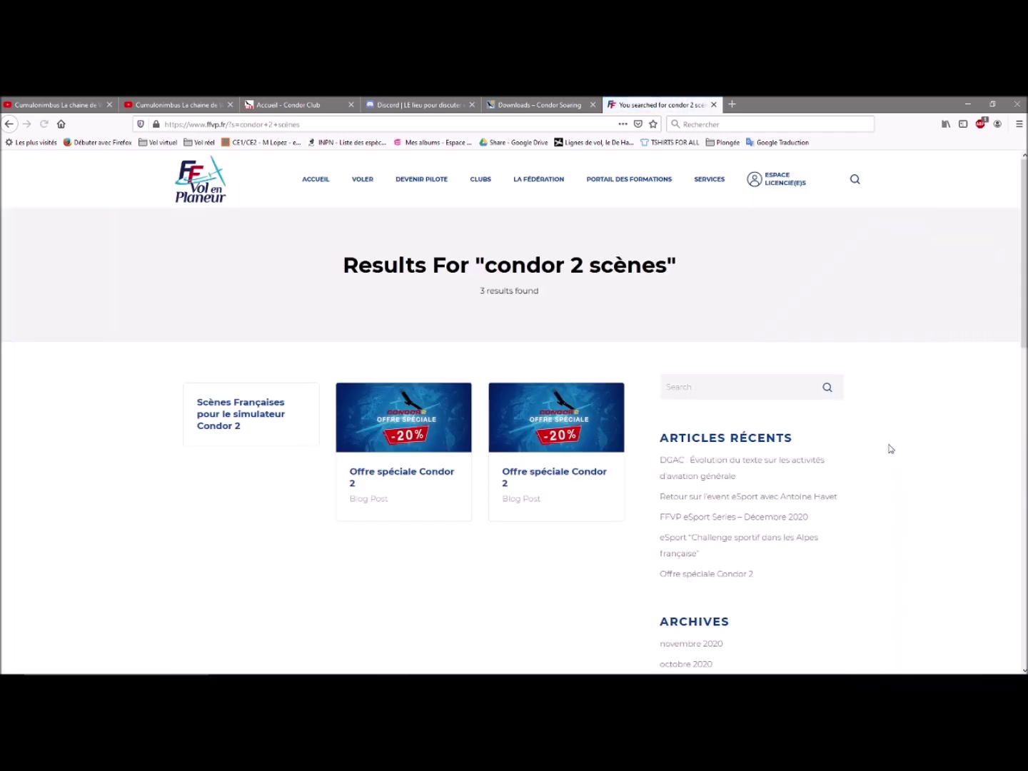
{"action": "scroll", "coordinate": [467, 546], "scroll_direction": "down", "scroll_amount": 2}
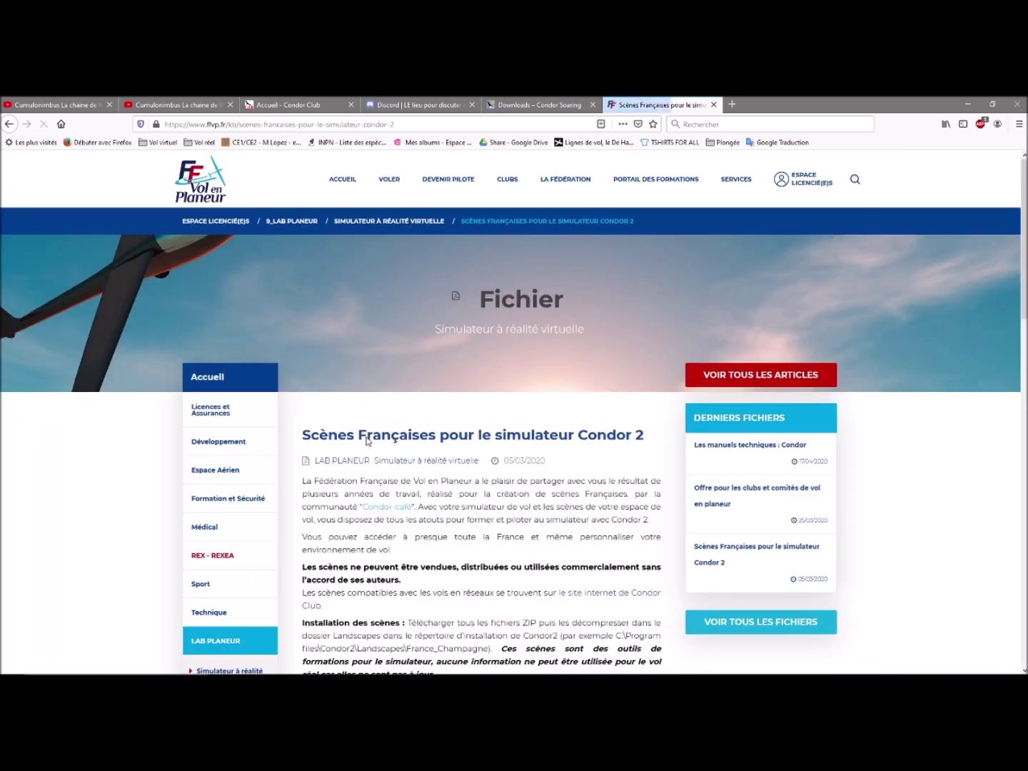
Look through the French sceneries page, including the coverage map, the list of scenes and the download links.
{"action": "scroll", "coordinate": [535, 519], "scroll_direction": "down", "scroll_amount": 6}
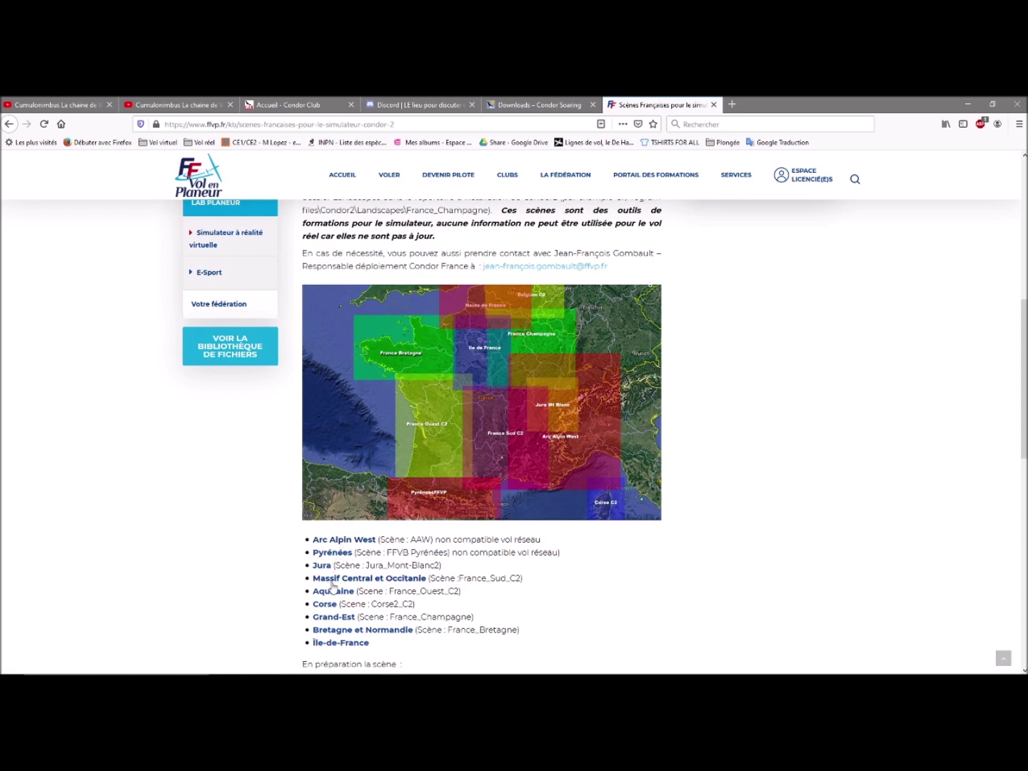
{"action": "scroll", "coordinate": [602, 602], "scroll_direction": "down", "scroll_amount": 2}
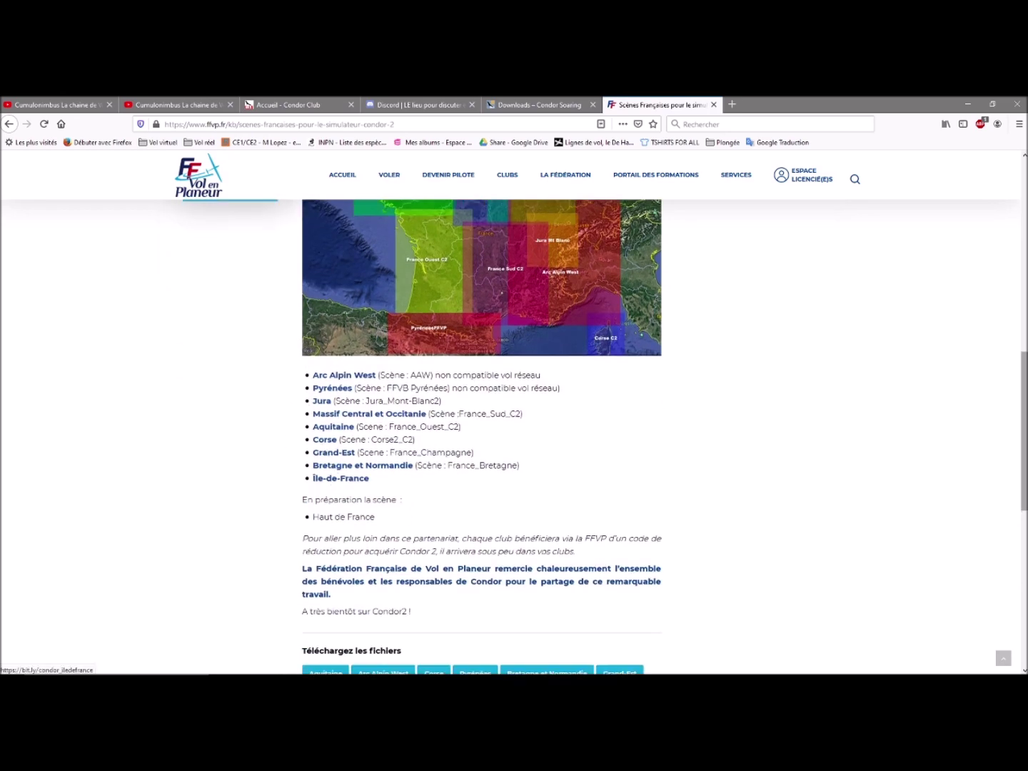
{"action": "scroll", "coordinate": [857, 452], "scroll_direction": "down", "scroll_amount": 4}
{"action": "scroll", "coordinate": [855, 453], "scroll_direction": "up", "scroll_amount": 4}
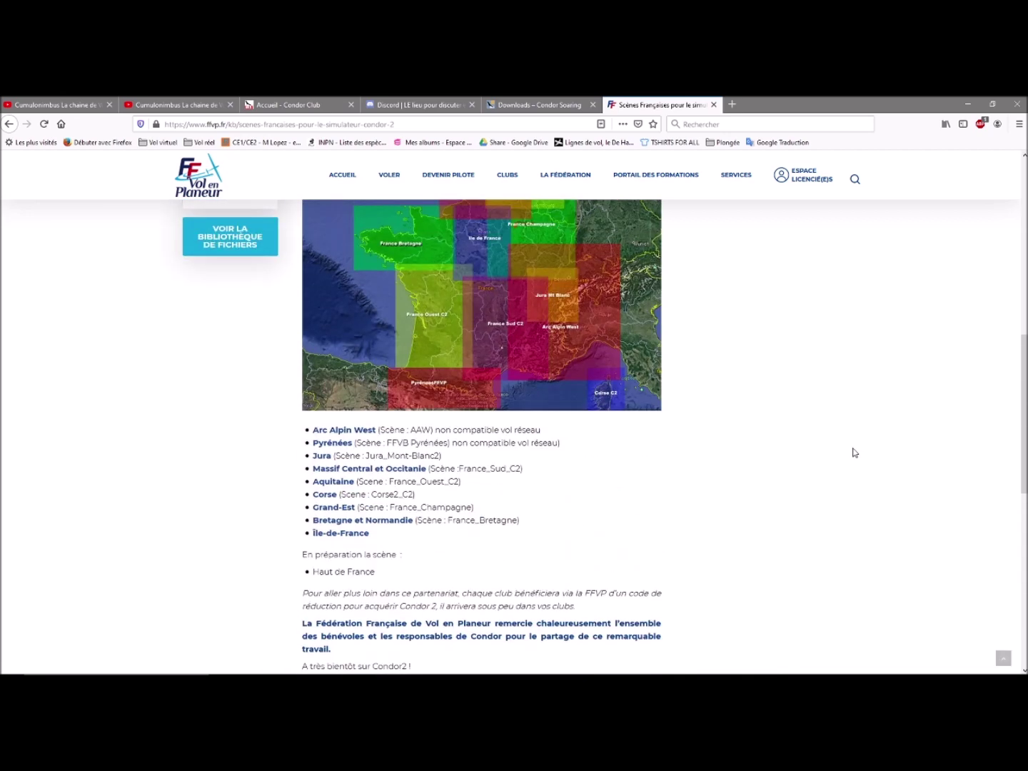
{"action": "scroll", "coordinate": [856, 453], "scroll_direction": "up", "scroll_amount": 2}
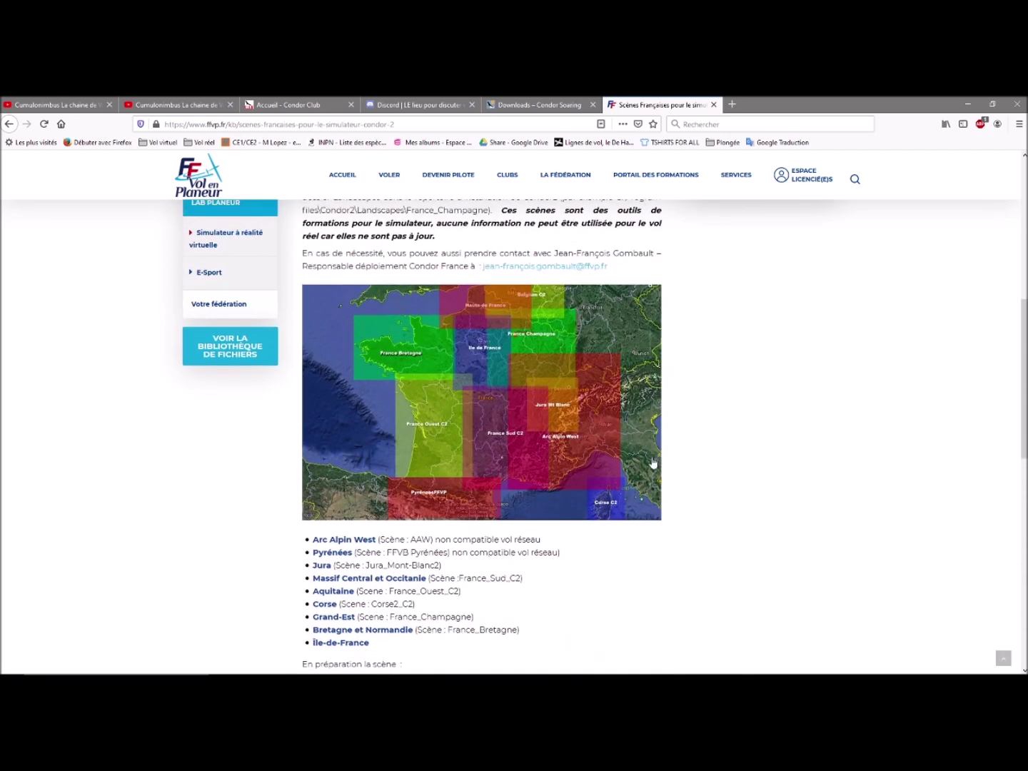
{"action": "scroll", "coordinate": [796, 505], "scroll_direction": "down", "scroll_amount": 4}
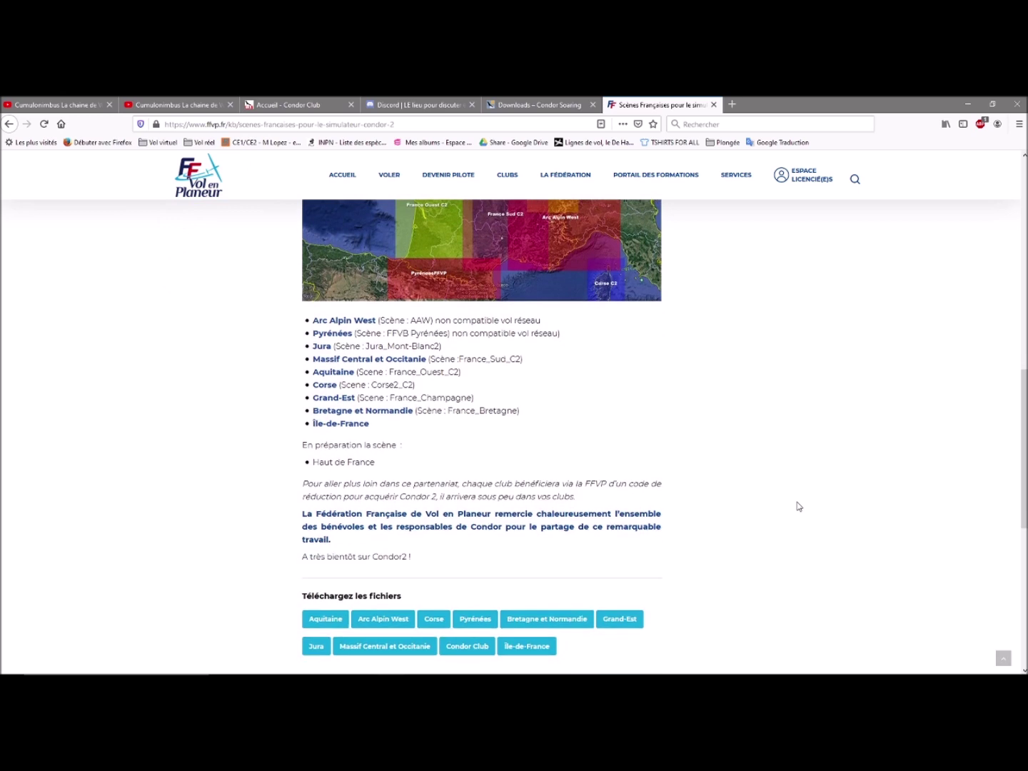
{"action": "scroll", "coordinate": [799, 506], "scroll_direction": "up", "scroll_amount": 1}
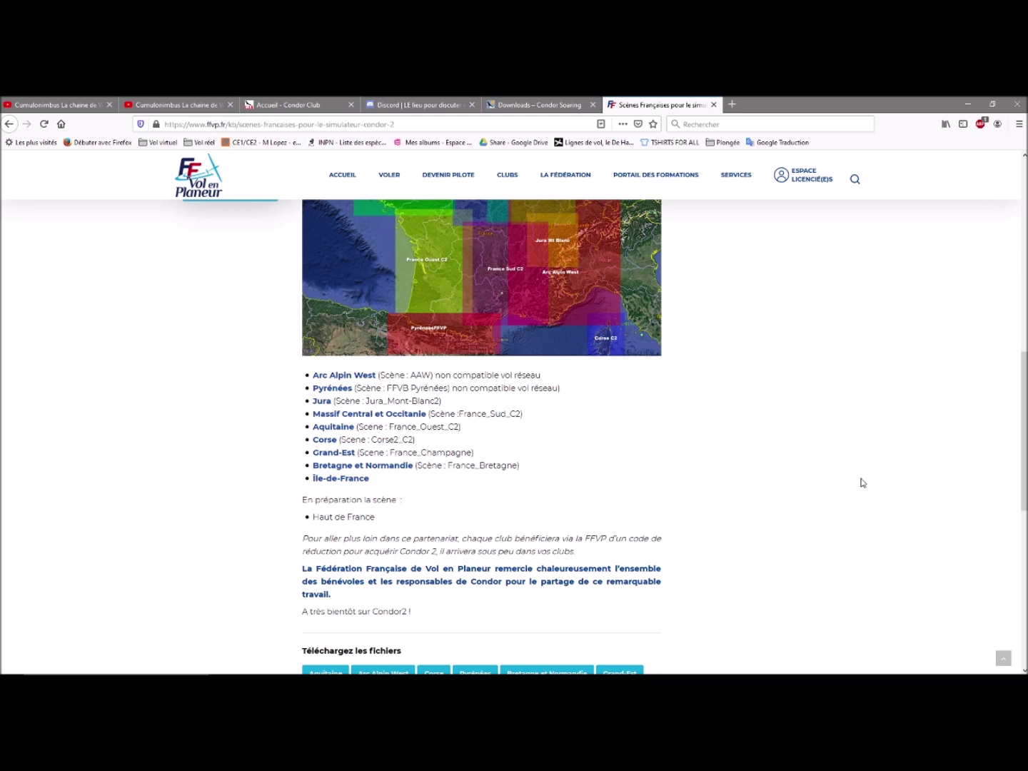
Go to the Condor Soaring site's multiplayer server list, show the Condor V2 servers and look through them.
{"action": "left_click", "coordinate": [542, 106]}
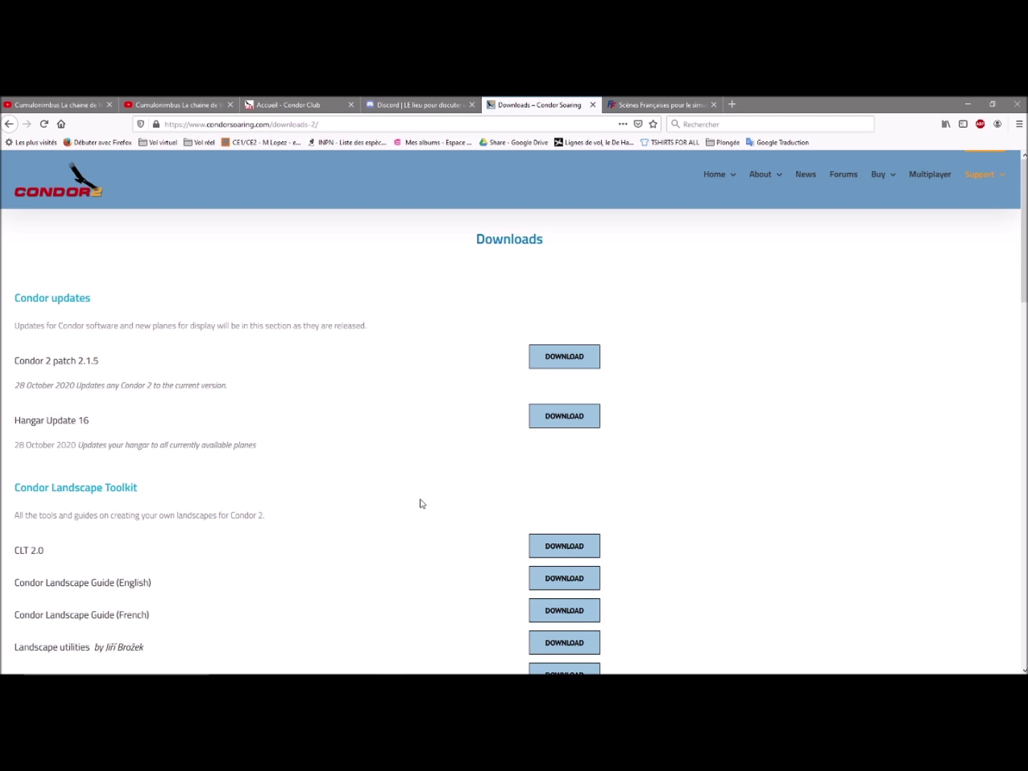
{"action": "left_click", "coordinate": [919, 180]}
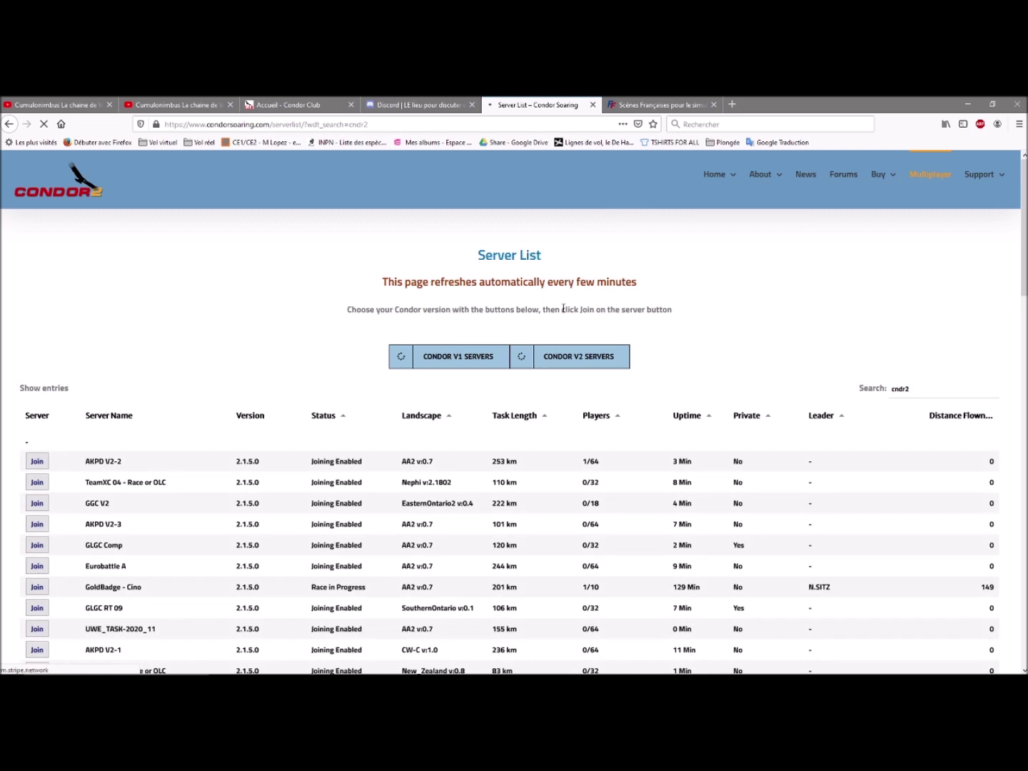
{"action": "scroll", "coordinate": [837, 342], "scroll_direction": "down", "scroll_amount": 1}
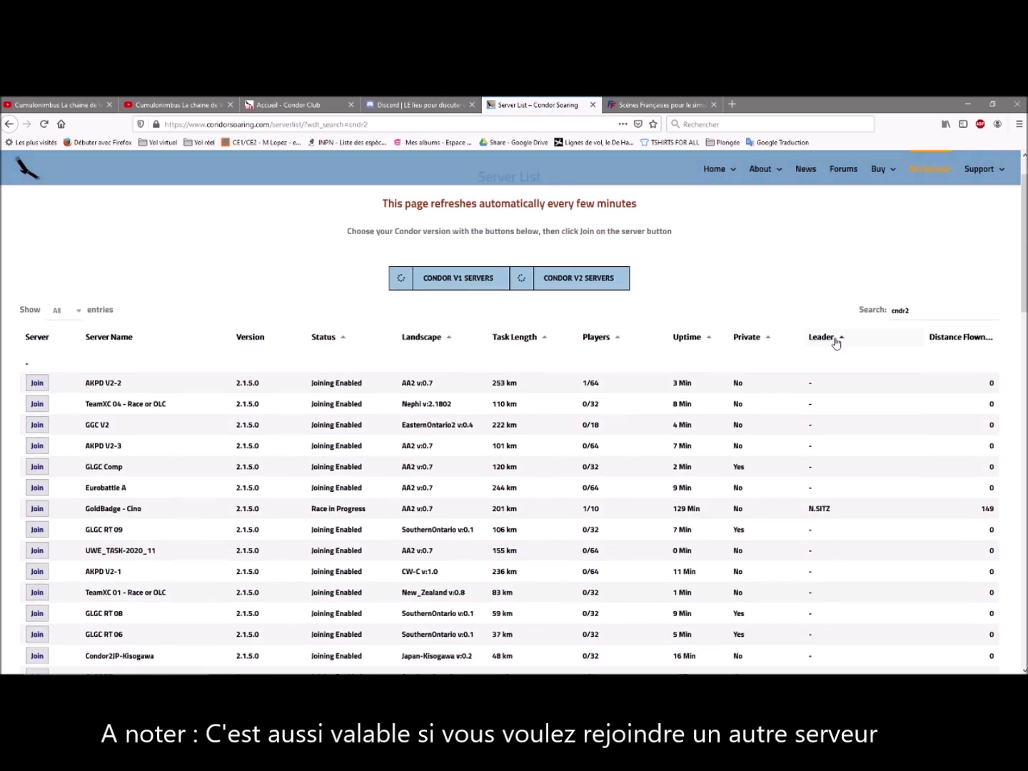
{"action": "left_click", "coordinate": [603, 286]}
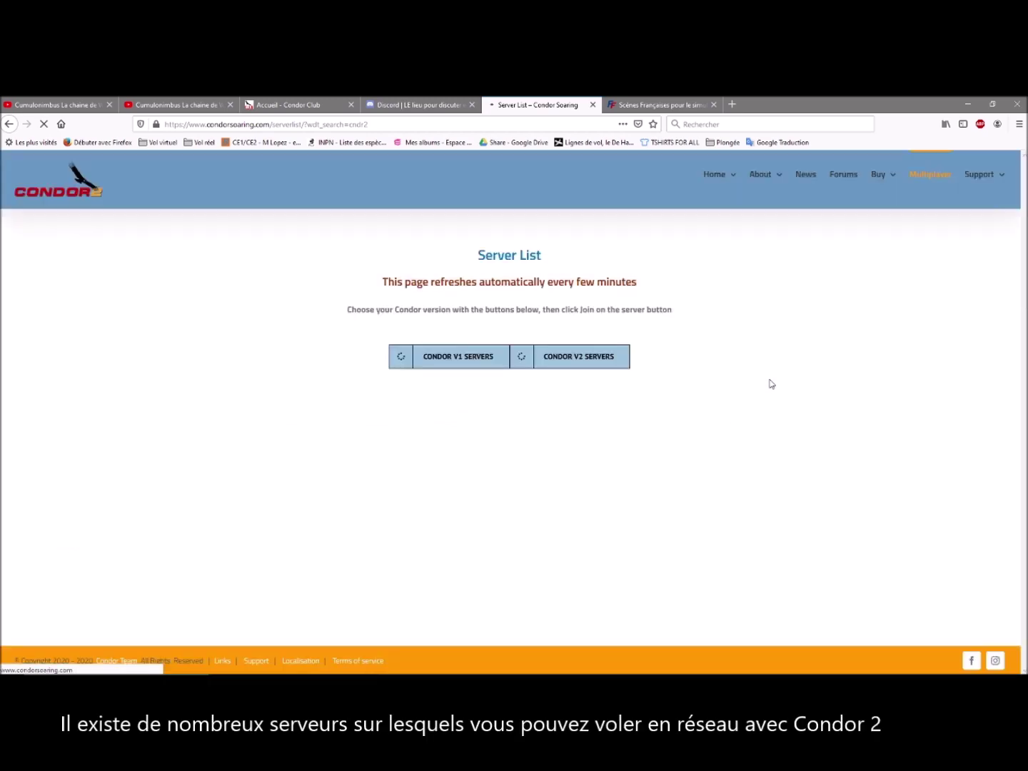
{"action": "scroll", "coordinate": [769, 385], "scroll_direction": "down", "scroll_amount": 3}
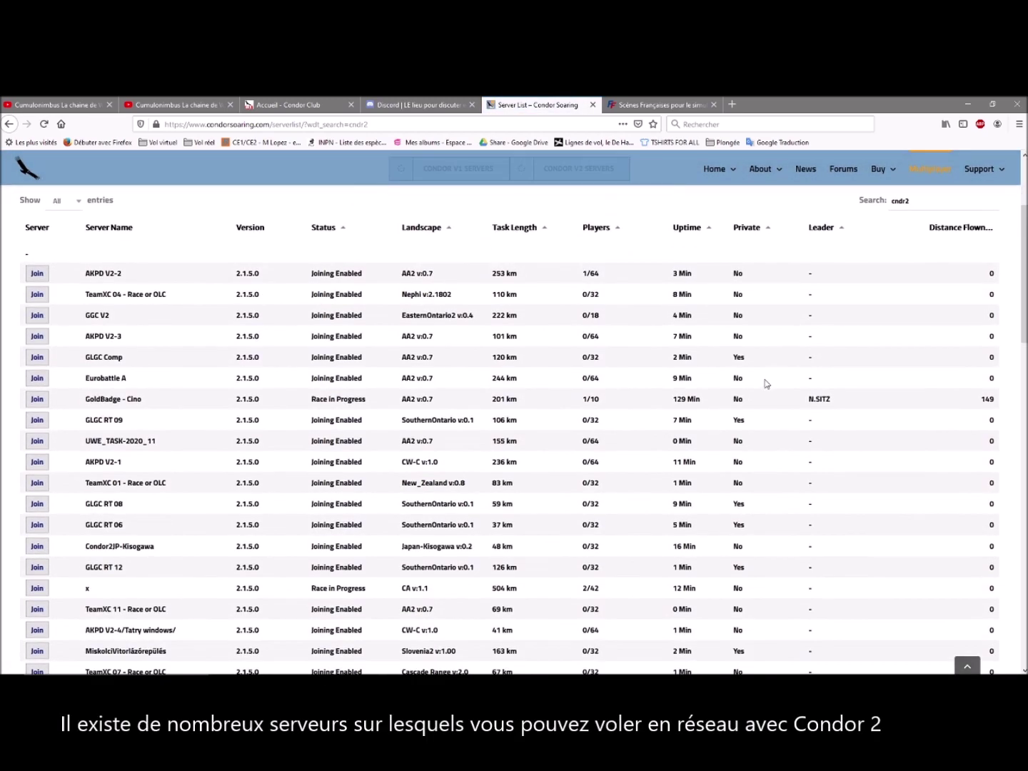
{"action": "scroll", "coordinate": [216, 533], "scroll_direction": "down", "scroll_amount": 4}
{"action": "scroll", "coordinate": [216, 533], "scroll_direction": "up", "scroll_amount": 8}
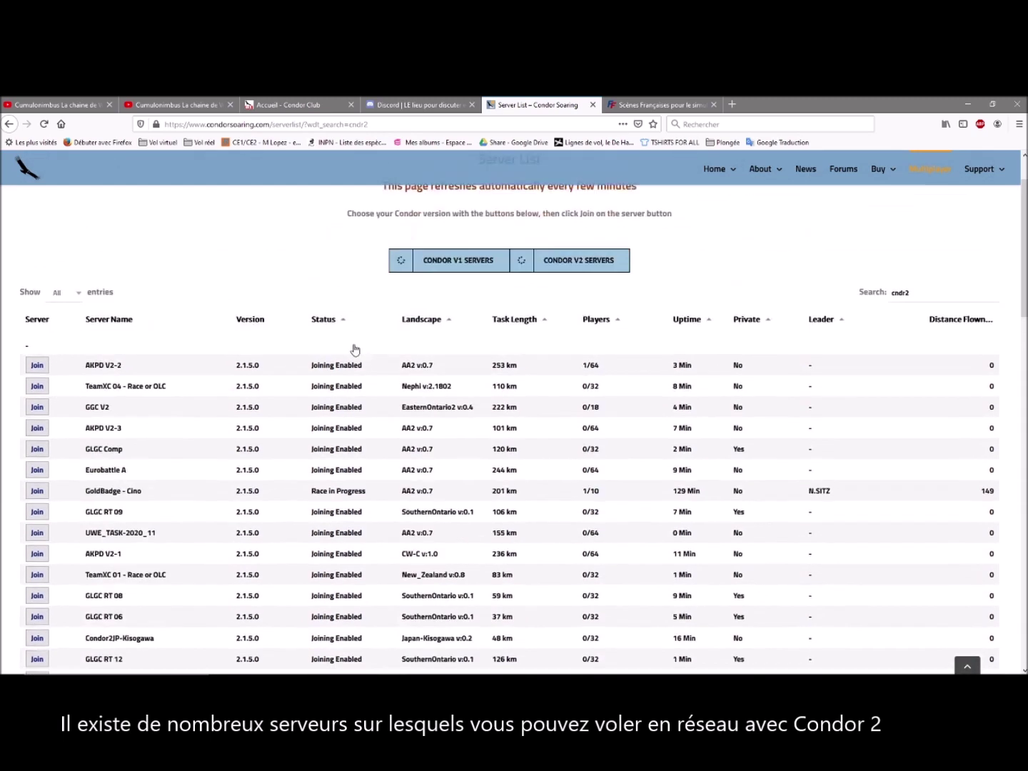
Sort the server list by landscape and look through the servers with their sceneries and task lengths.
{"action": "left_click", "coordinate": [429, 340]}
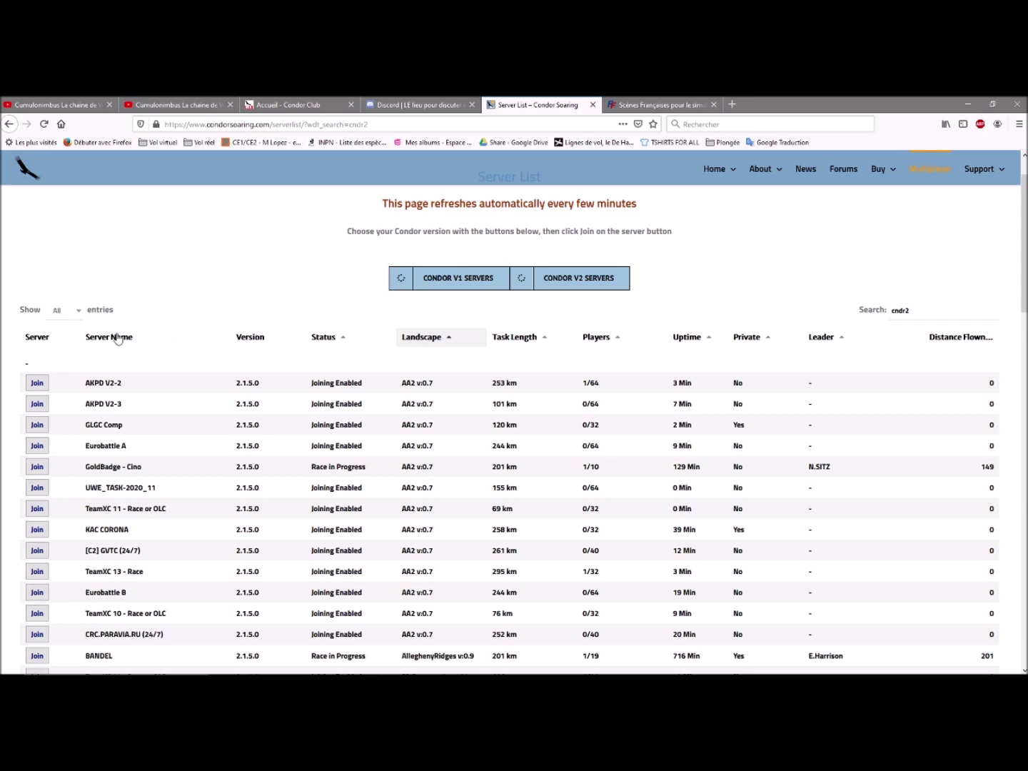
{"action": "scroll", "coordinate": [442, 460], "scroll_direction": "down", "scroll_amount": 1}
{"action": "scroll", "coordinate": [442, 460], "scroll_direction": "down", "scroll_amount": 5}
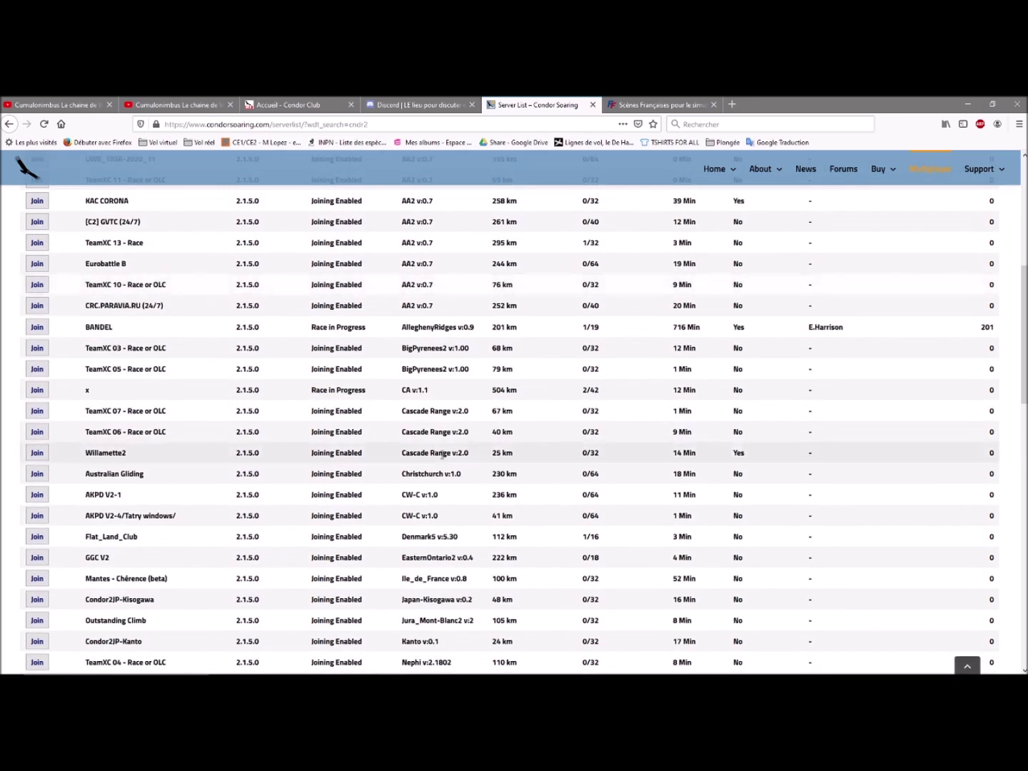
{"action": "scroll", "coordinate": [442, 457], "scroll_direction": "down", "scroll_amount": 3}
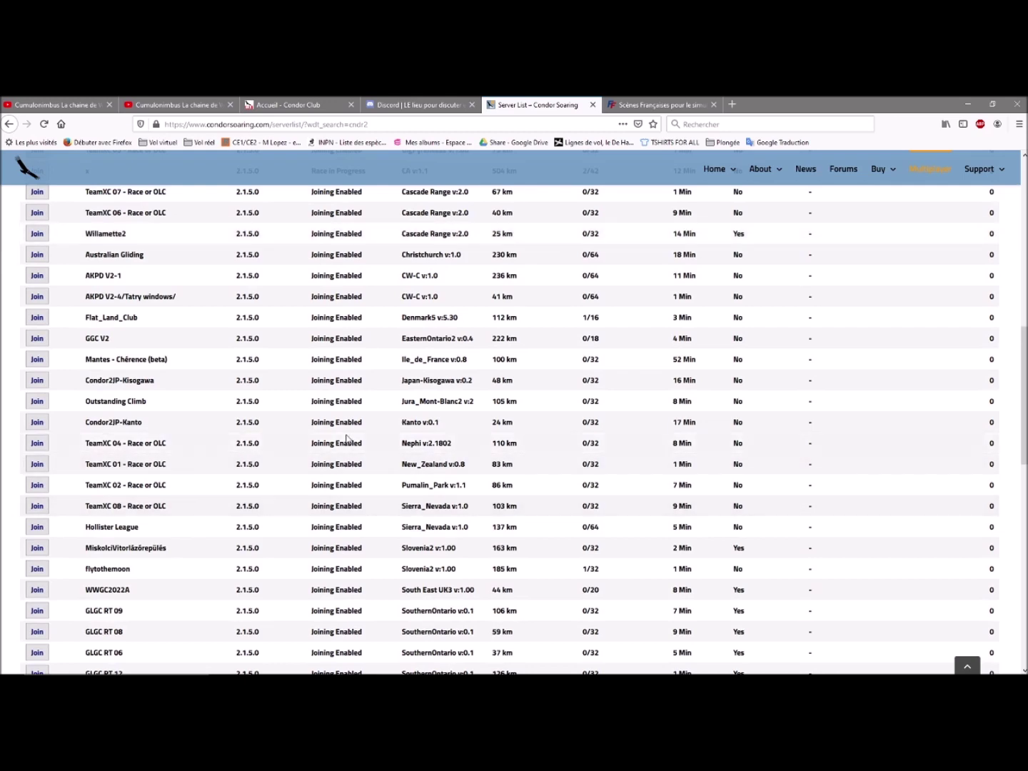
{"action": "scroll", "coordinate": [425, 418], "scroll_direction": "up", "scroll_amount": 2}
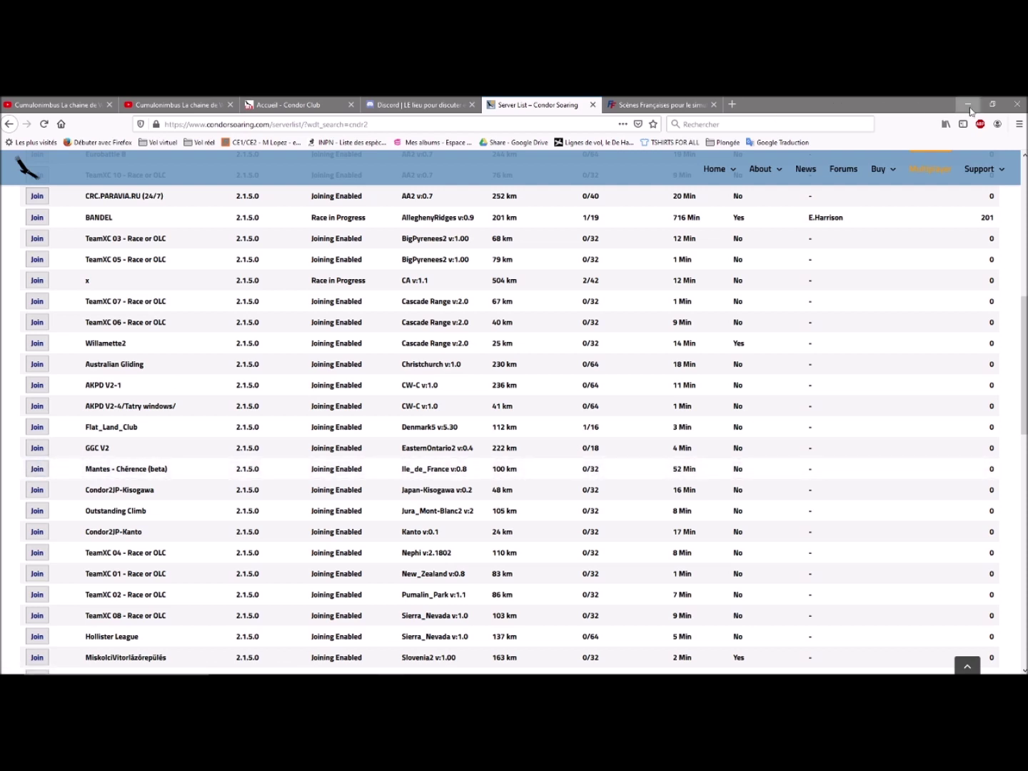
Switch to Condor 2, open the multiplayer join dialog and go to the host address and password fields.
{"action": "mouse_move", "coordinate": [500, 672]}
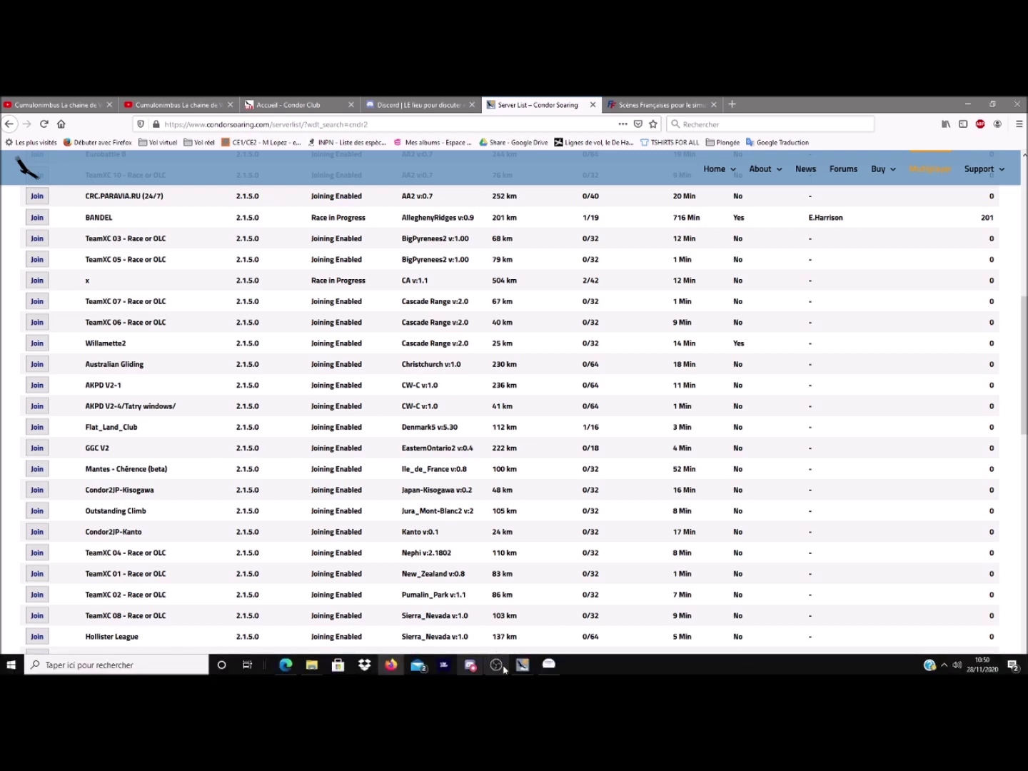
{"action": "left_click", "coordinate": [523, 666]}
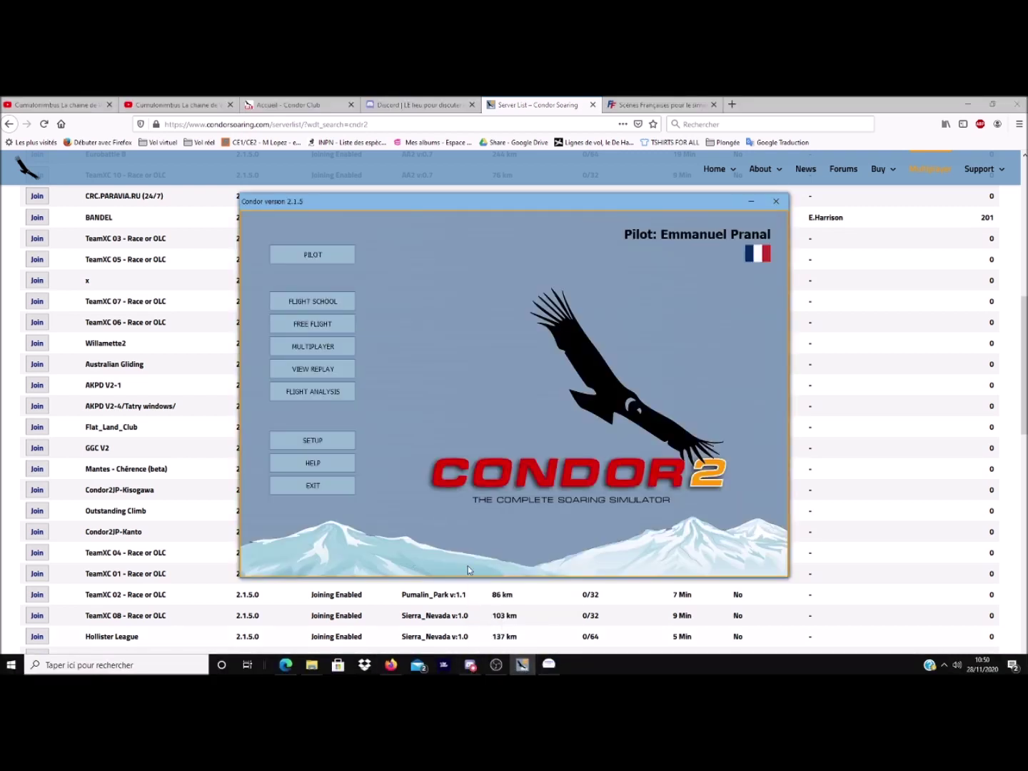
{"action": "left_click", "coordinate": [345, 349]}
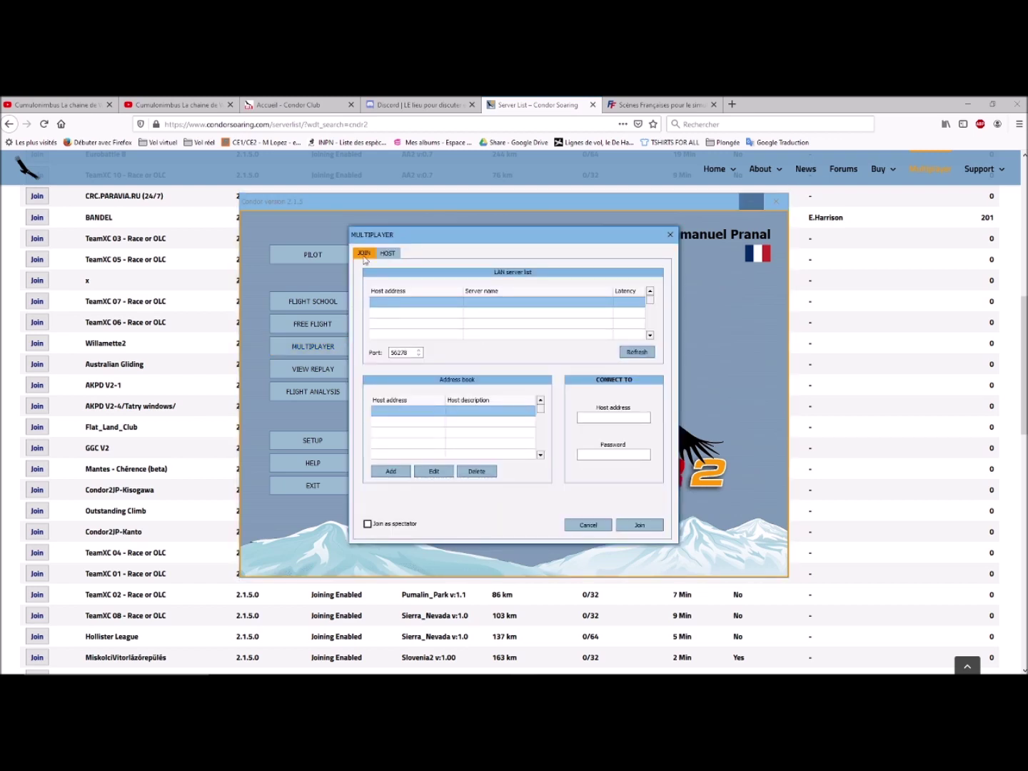
{"action": "left_click", "coordinate": [622, 417]}
{"action": "left_click", "coordinate": [614, 456]}
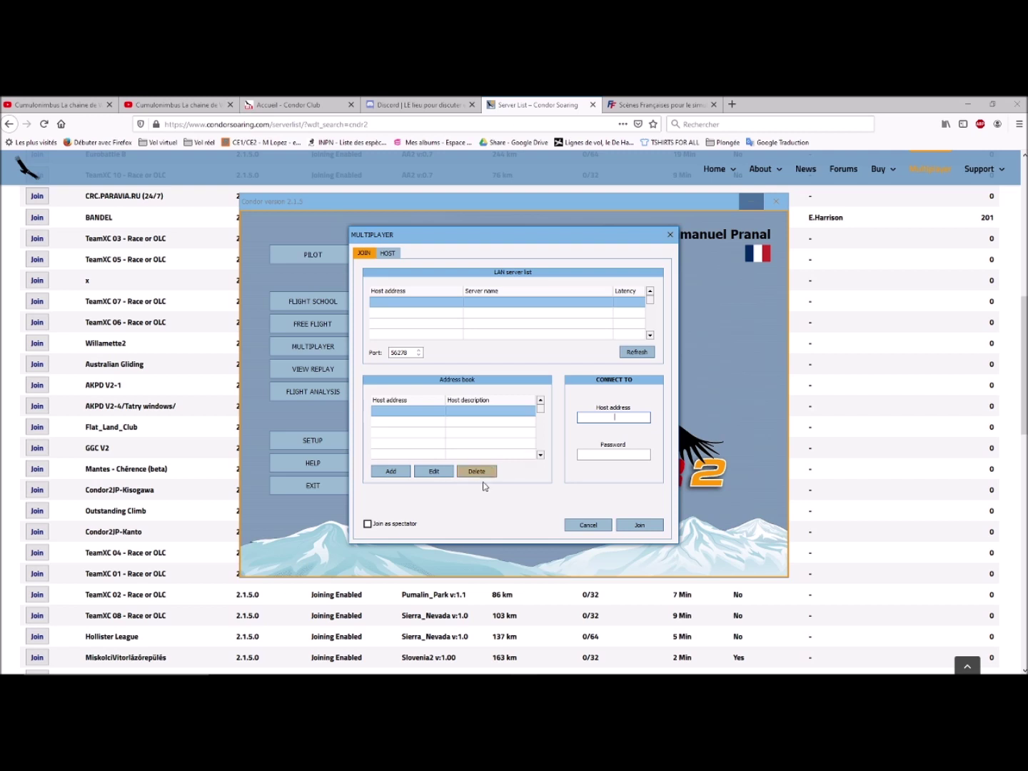
Switch to Discord and read the network flight instructions in the général channel of the AAVE - LFFB Vélivoles de Buno server.
{"action": "mouse_move", "coordinate": [493, 672]}
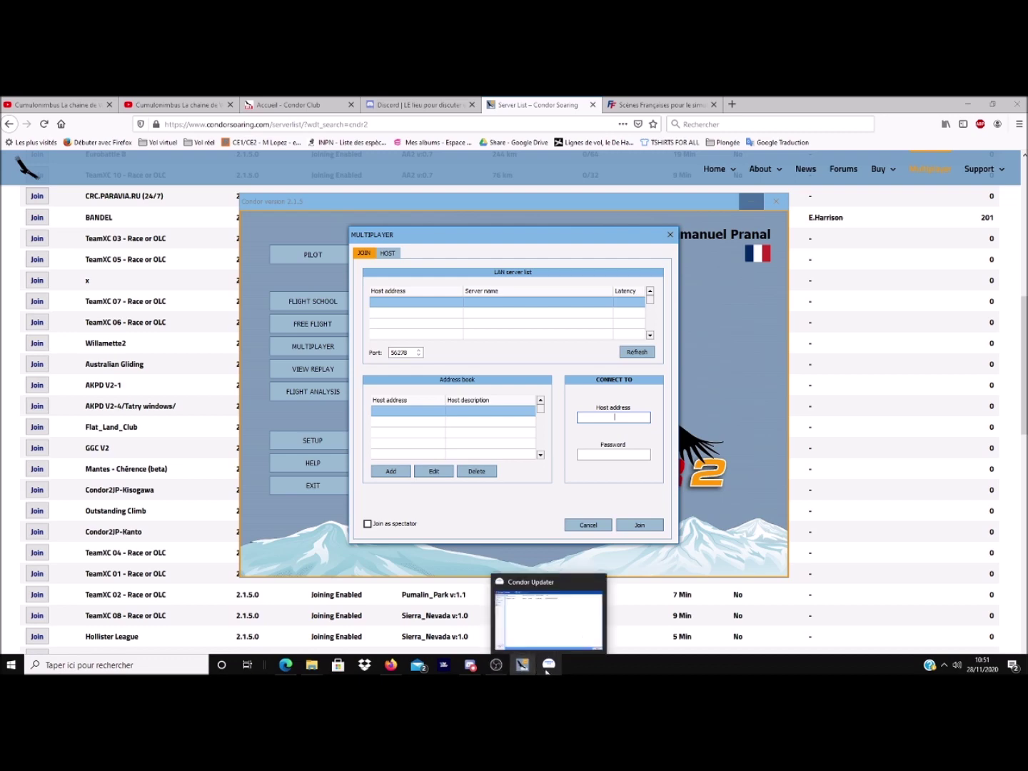
{"action": "left_click", "coordinate": [473, 668]}
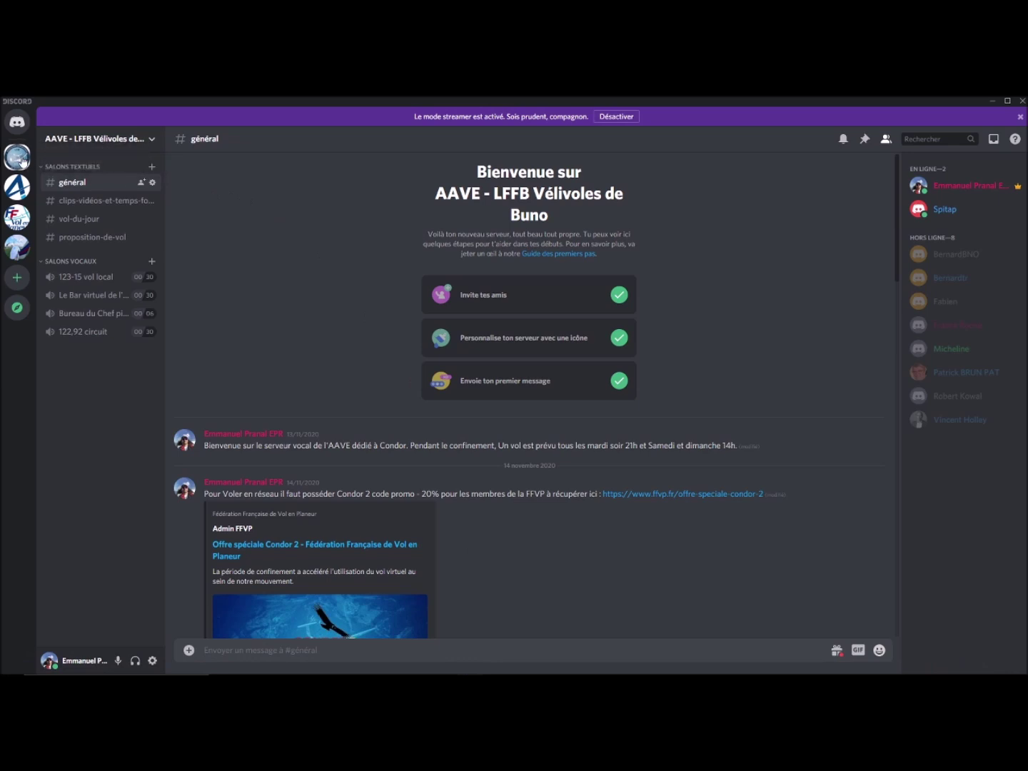
{"action": "scroll", "coordinate": [563, 515], "scroll_direction": "down", "scroll_amount": 7}
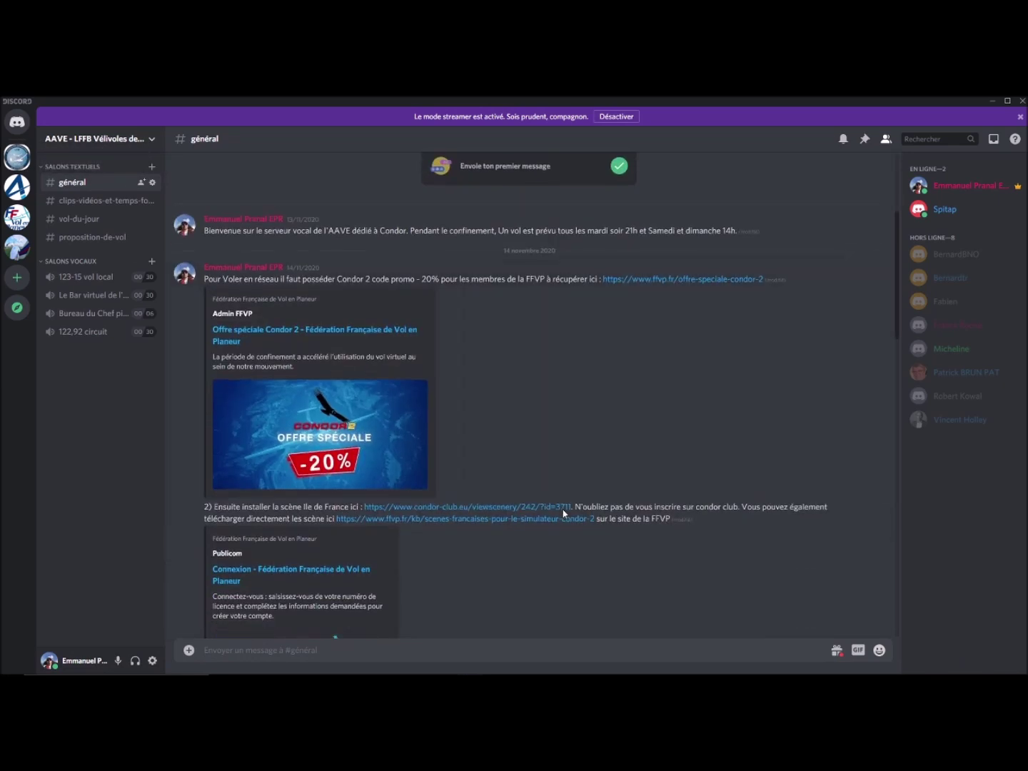
{"action": "scroll", "coordinate": [565, 515], "scroll_direction": "down", "scroll_amount": 8}
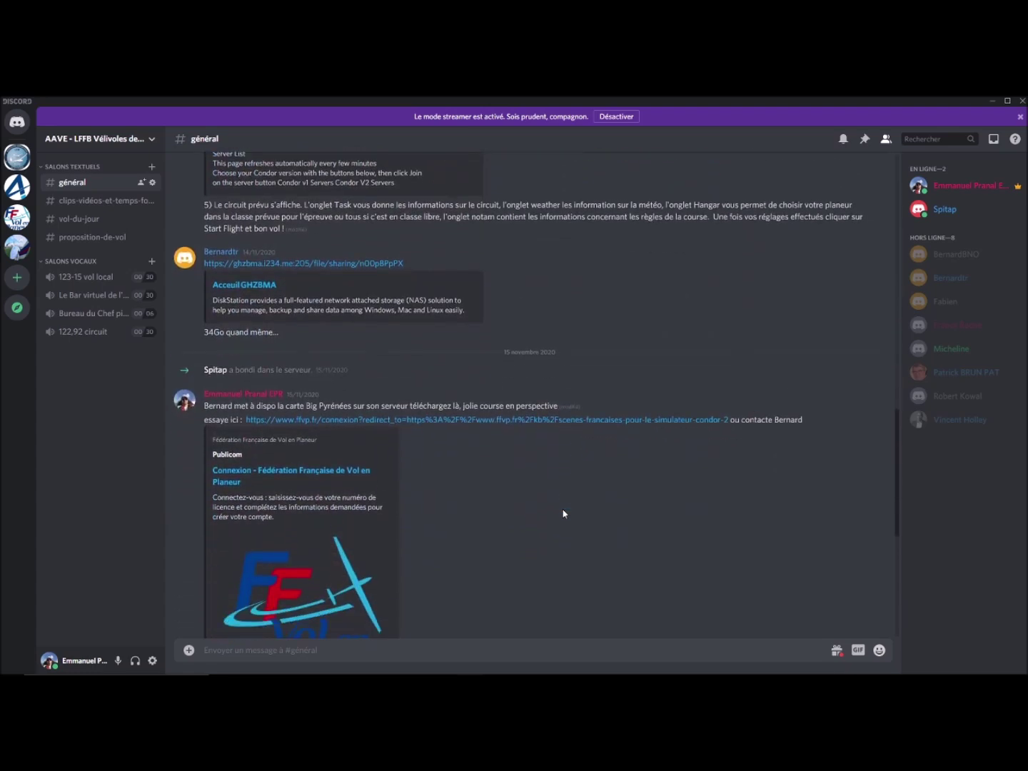
{"action": "scroll", "coordinate": [564, 515], "scroll_direction": "down", "scroll_amount": 4}
{"action": "scroll", "coordinate": [565, 515], "scroll_direction": "up", "scroll_amount": 5}
{"action": "scroll", "coordinate": [564, 515], "scroll_direction": "up", "scroll_amount": 10}
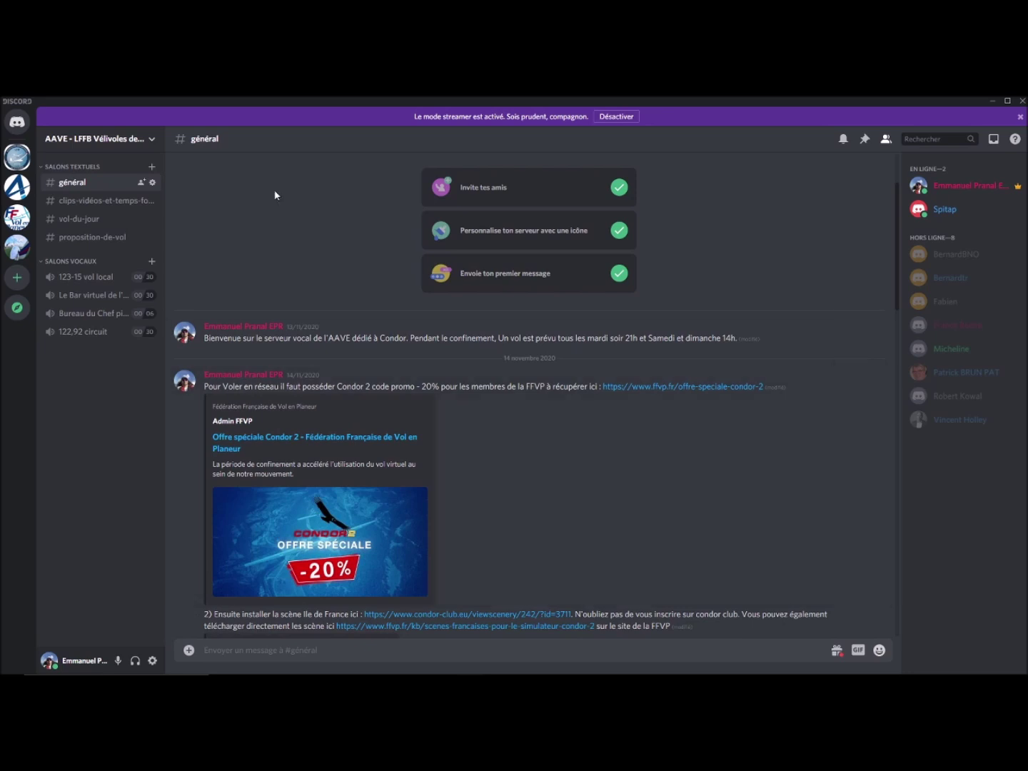
View the clips-vidéos-et-temps-forts, vol-du-jour and proposition-de-vol text channels one after another.
{"action": "left_click", "coordinate": [112, 202]}
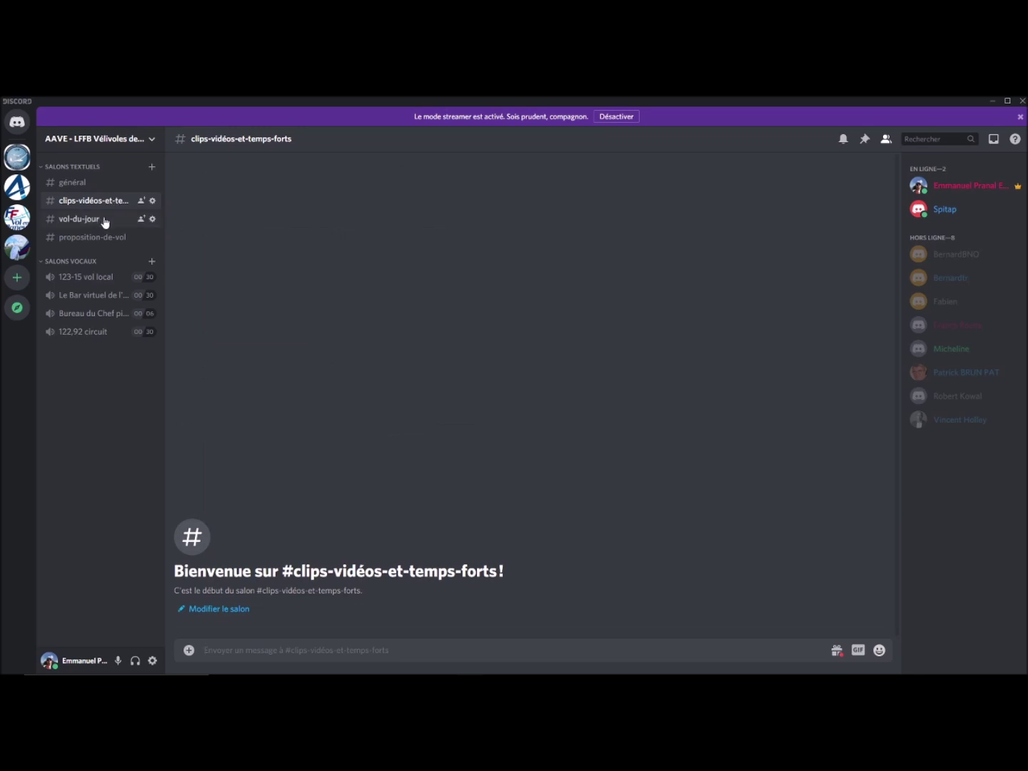
{"action": "left_click", "coordinate": [101, 222]}
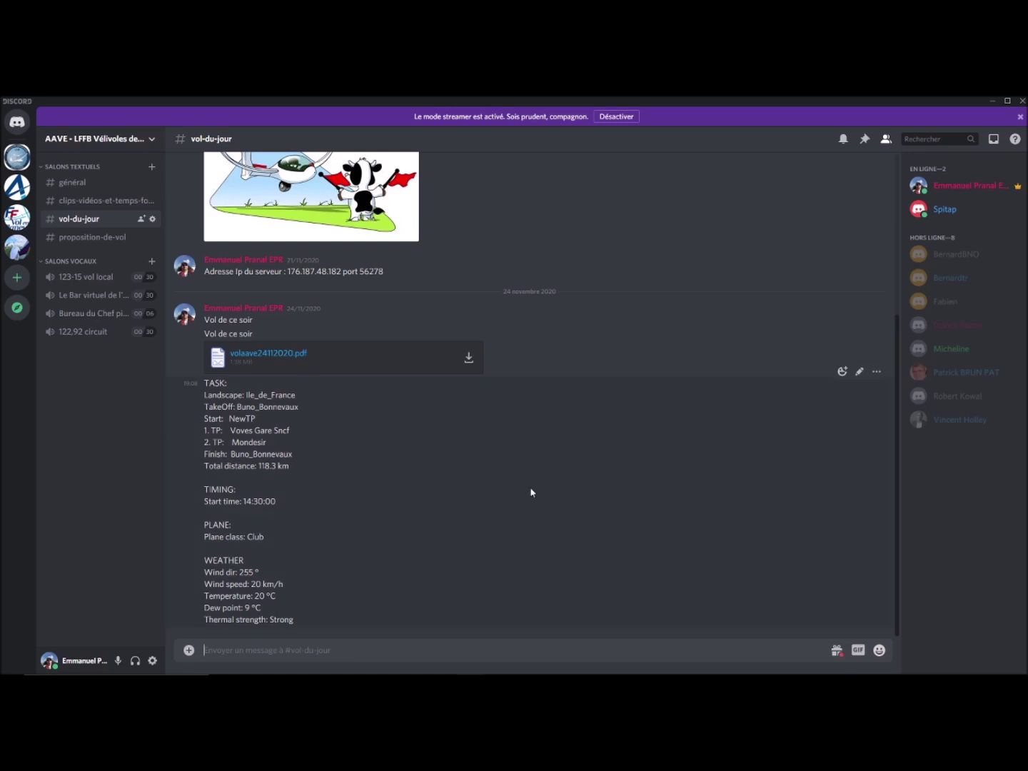
{"action": "left_click", "coordinate": [93, 237]}
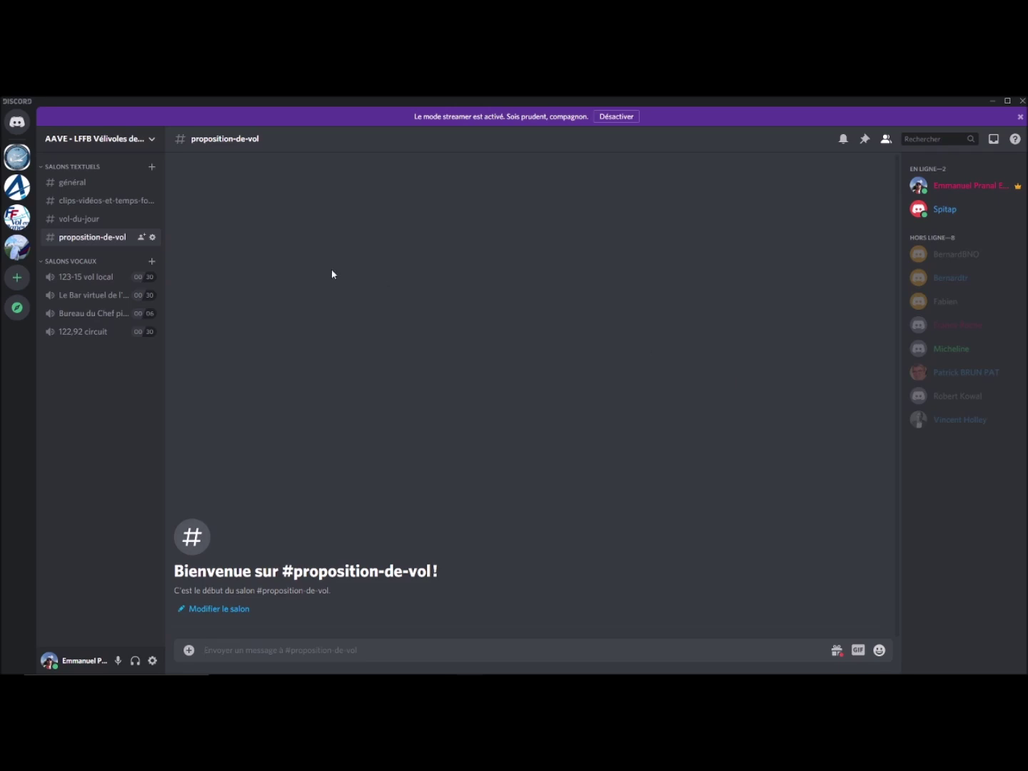
Join the 123-15 vol local voice channel and open the Voix & Vidéo settings.
{"action": "left_click", "coordinate": [83, 279]}
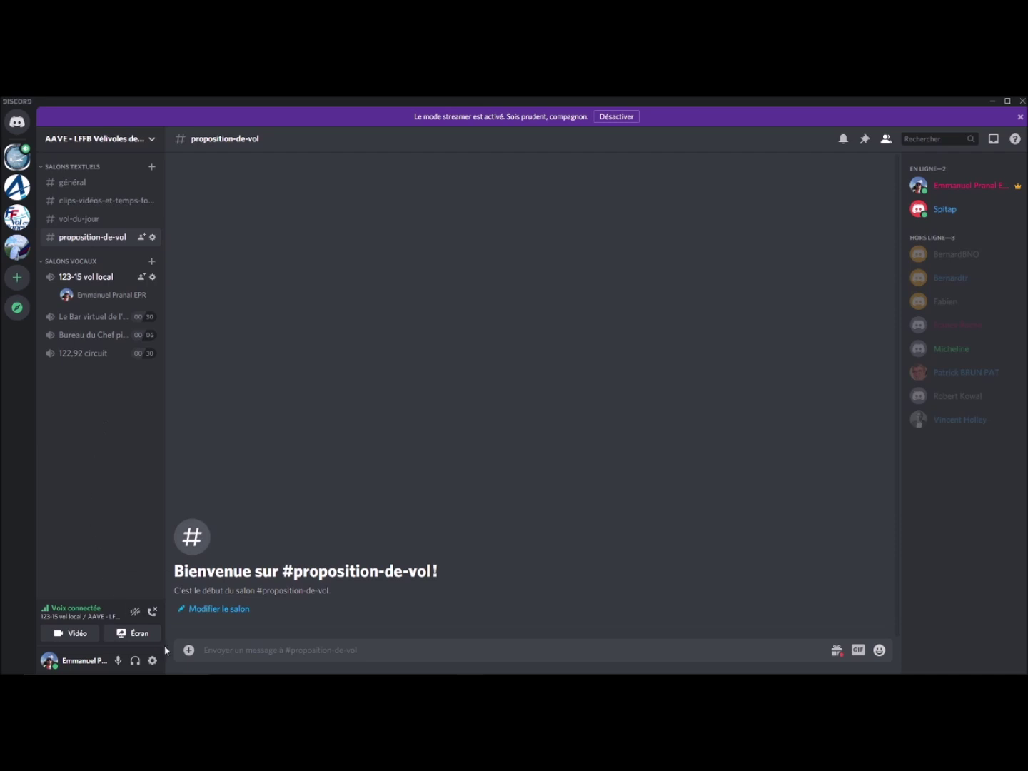
{"action": "left_click", "coordinate": [153, 661]}
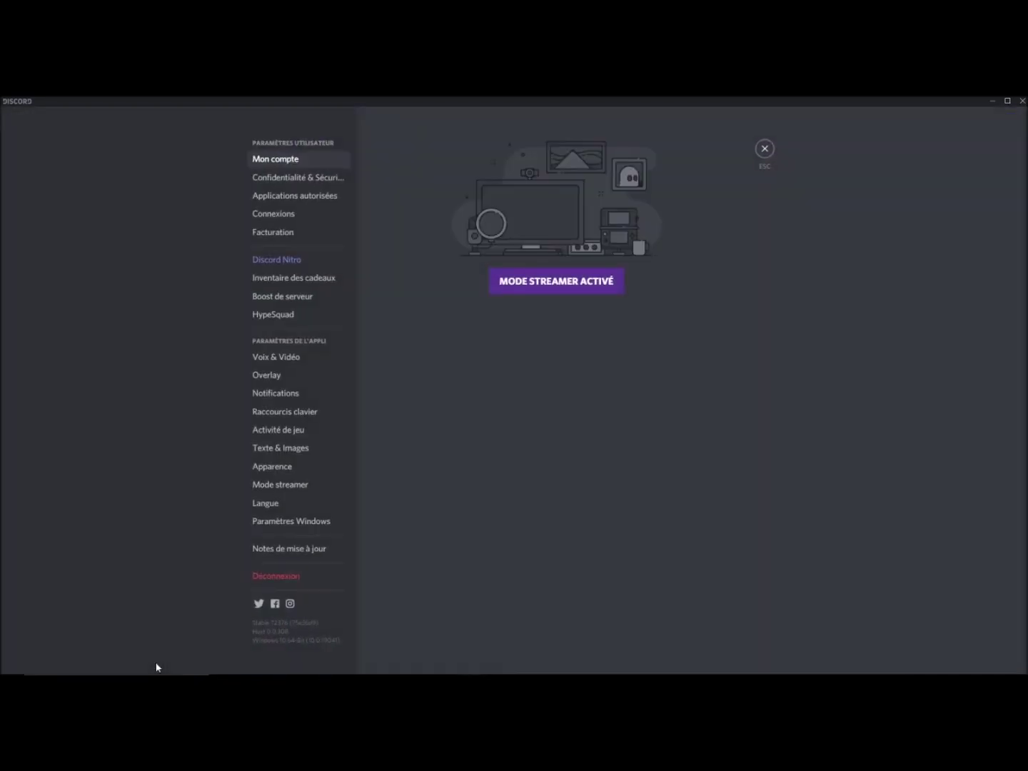
{"action": "left_click", "coordinate": [286, 361]}
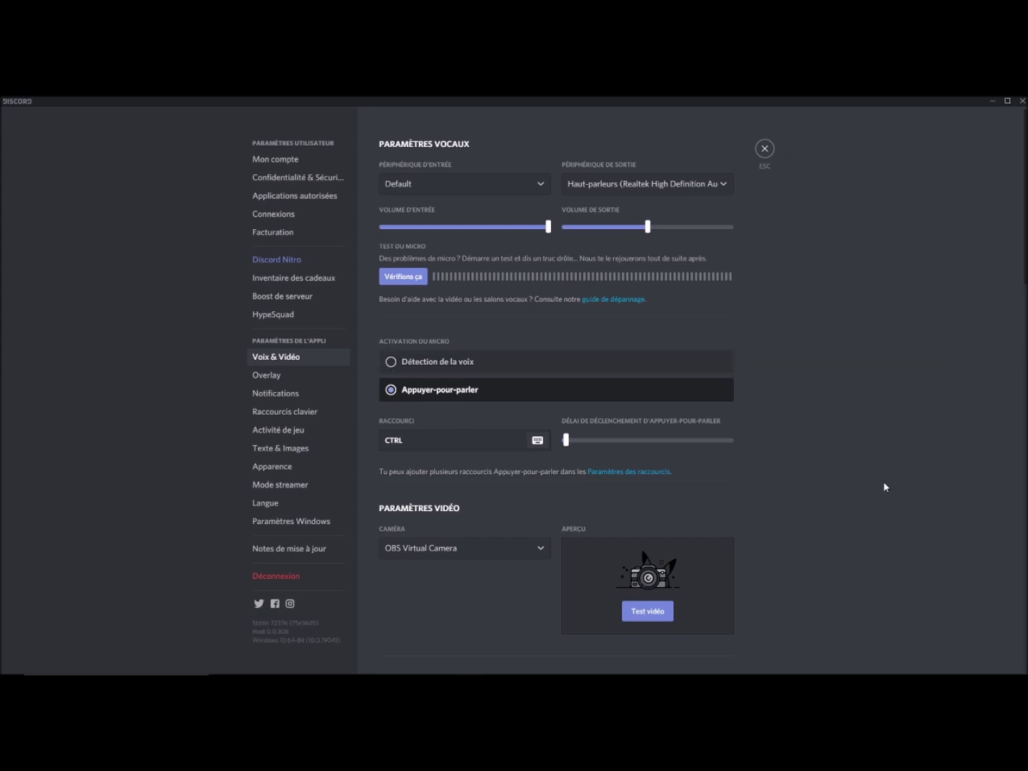
Set the microphone activation to Détection de la voix, start and stop the microphone test, and close the settings.
{"action": "left_click", "coordinate": [393, 362]}
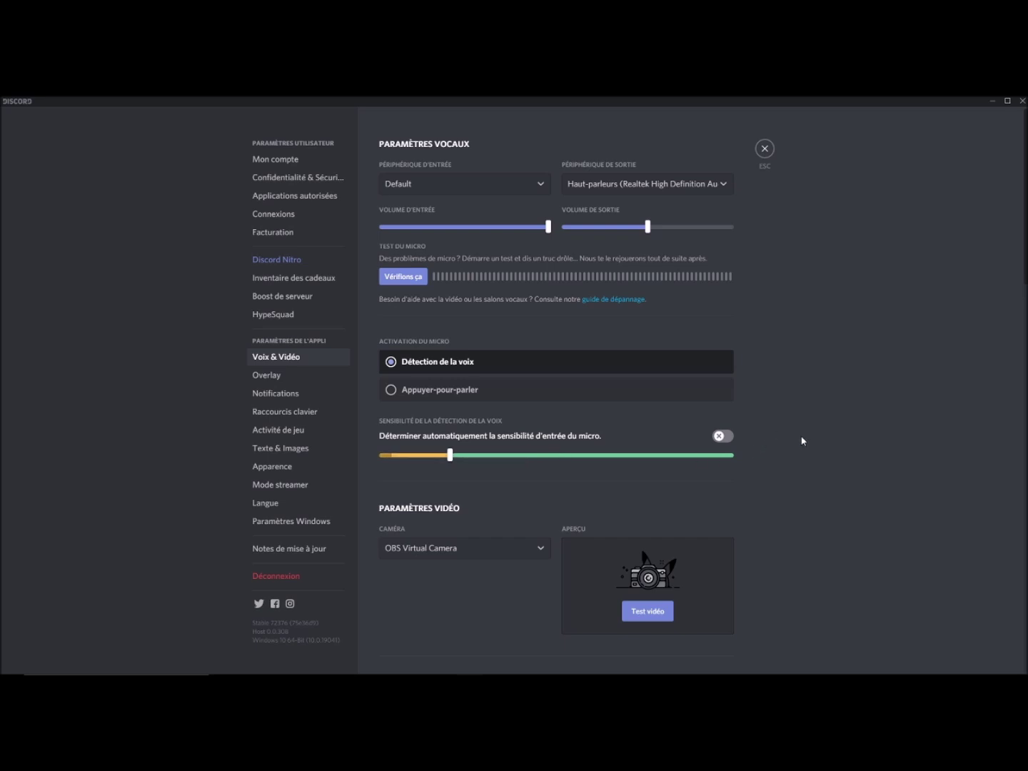
{"action": "left_click", "coordinate": [410, 278]}
{"action": "left_click", "coordinate": [404, 280]}
{"action": "left_click", "coordinate": [765, 150]}
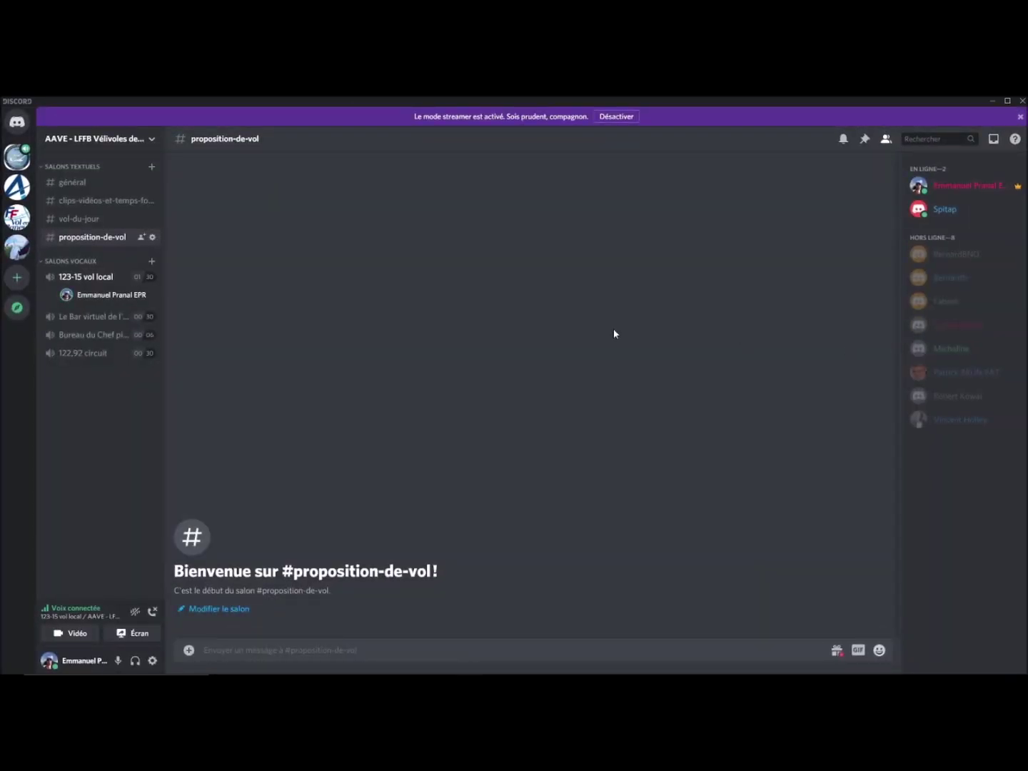
Disconnect from the 123-15 vol local voice channel and dismiss the call quality survey without rating.
{"action": "left_click", "coordinate": [155, 613]}
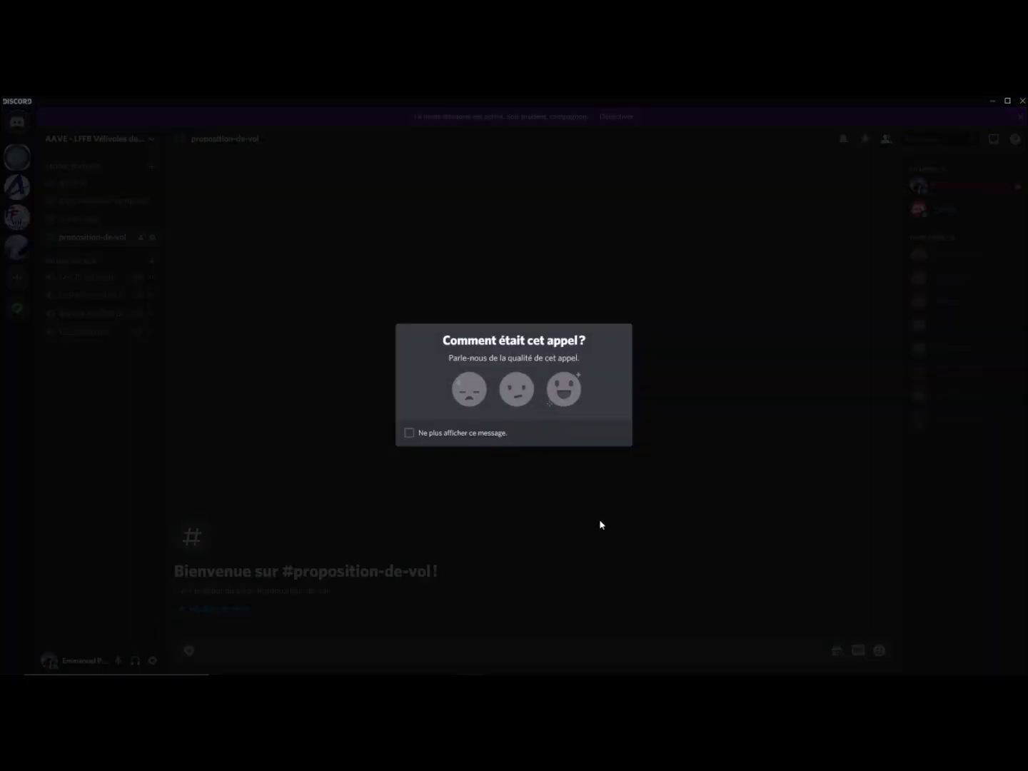
{"action": "left_click", "coordinate": [600, 525]}
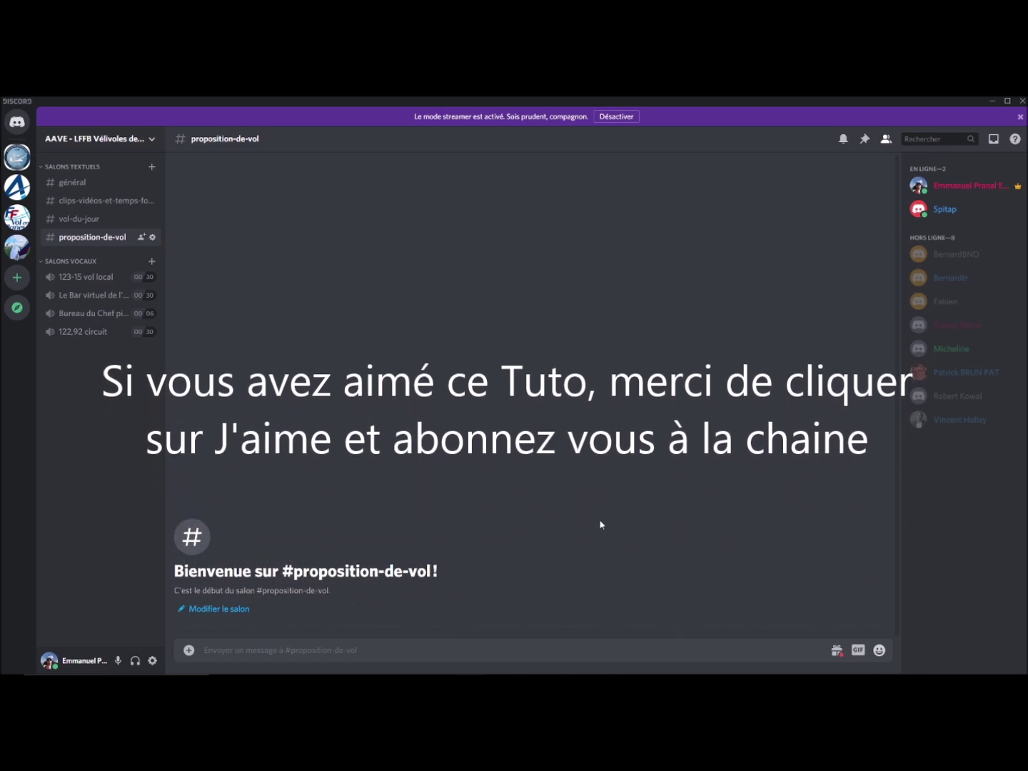
{"action": "mouse_move", "coordinate": [537, 651]}
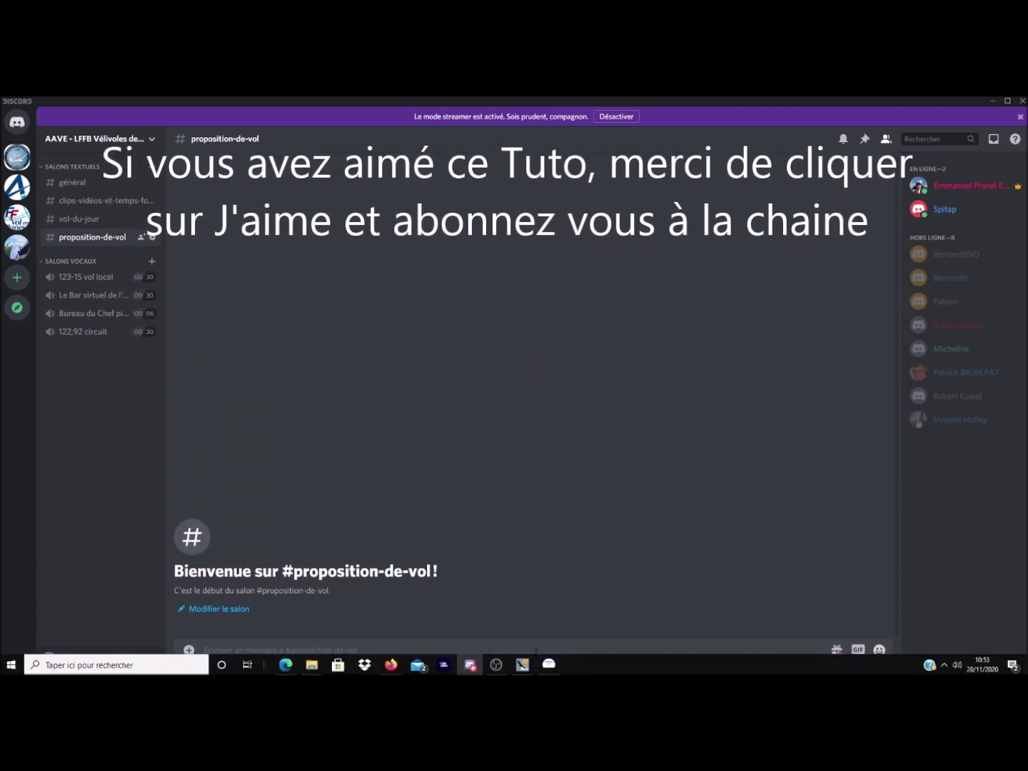
{"action": "mouse_move", "coordinate": [499, 669]}
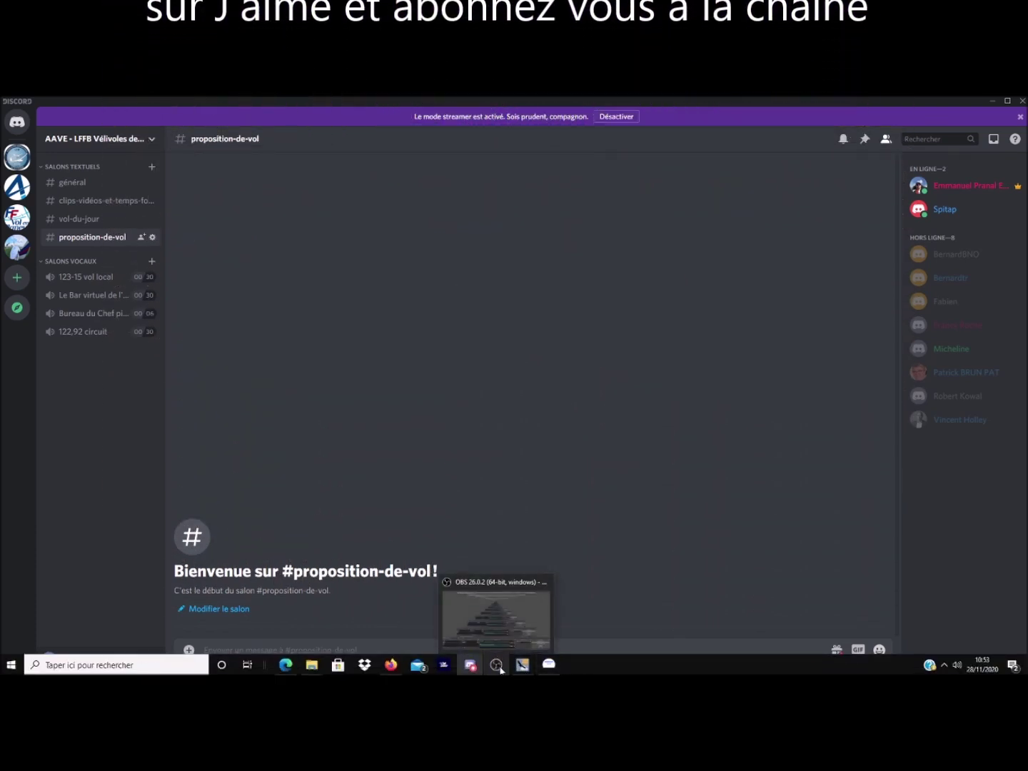